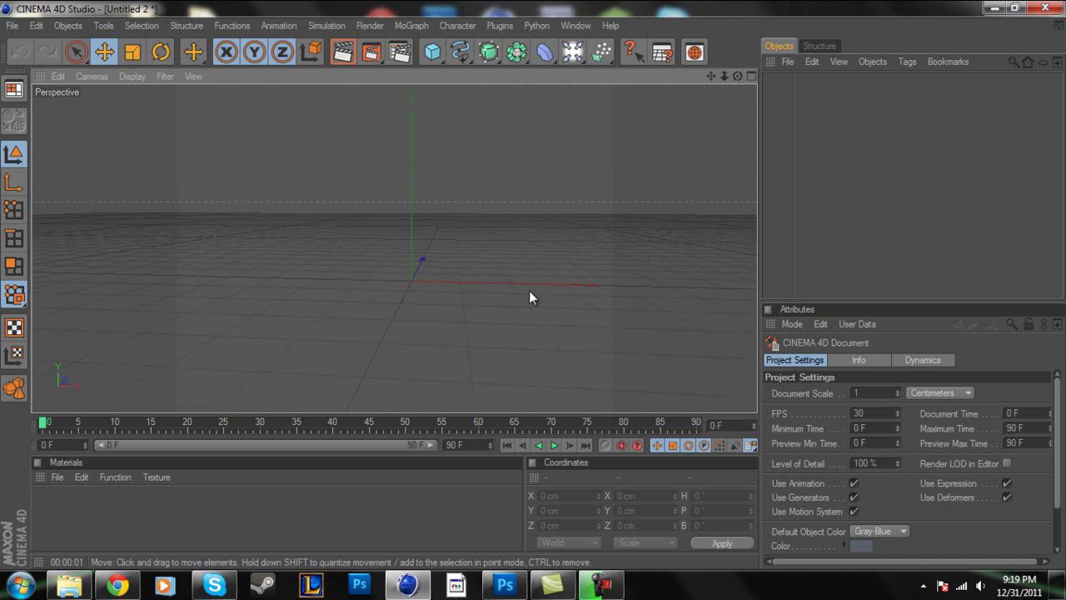
Step: Add a Text spline to the scene and set its content to "Tutorial"
{"action": "left_click_drag", "start_coordinate": [424, 183], "coordinate": [538, 289], "text": "alt"}
{"action": "left_click_drag", "start_coordinate": [473, 213], "coordinate": [539, 291], "text": "alt"}
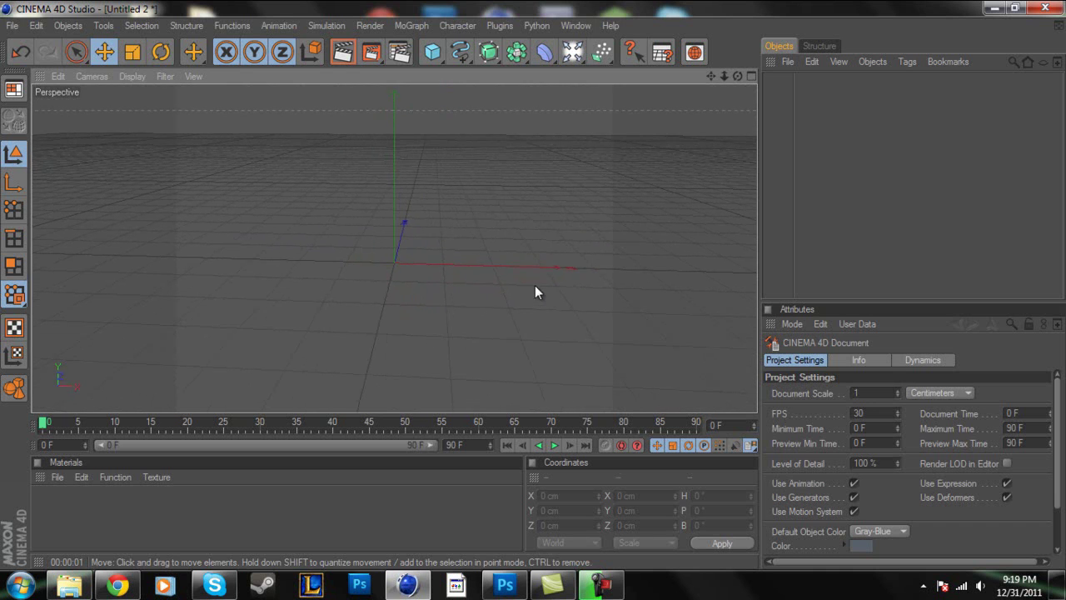
{"action": "left_click", "coordinate": [460, 52]}
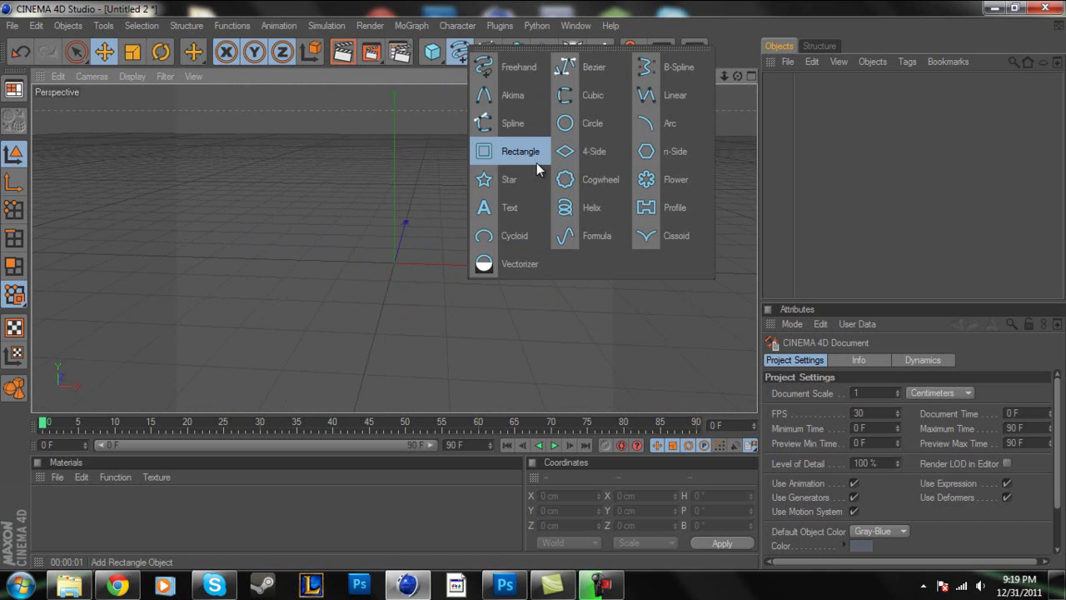
{"action": "left_click", "coordinate": [510, 209]}
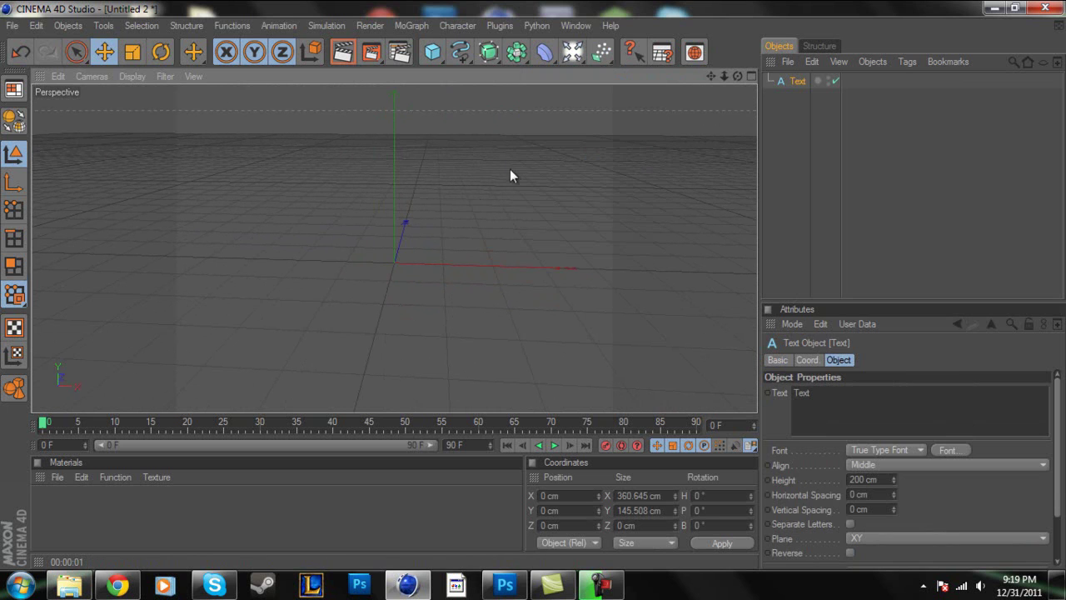
{"action": "left_click", "coordinate": [832, 396]}
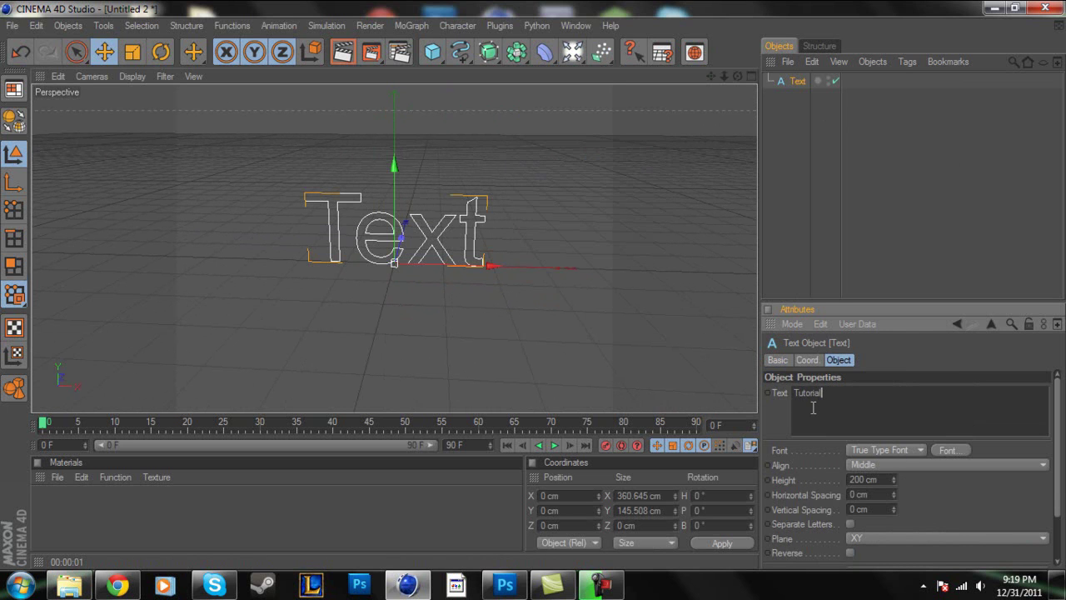
Step: Set the text spline's font to Slant
{"action": "left_click", "coordinate": [949, 450]}
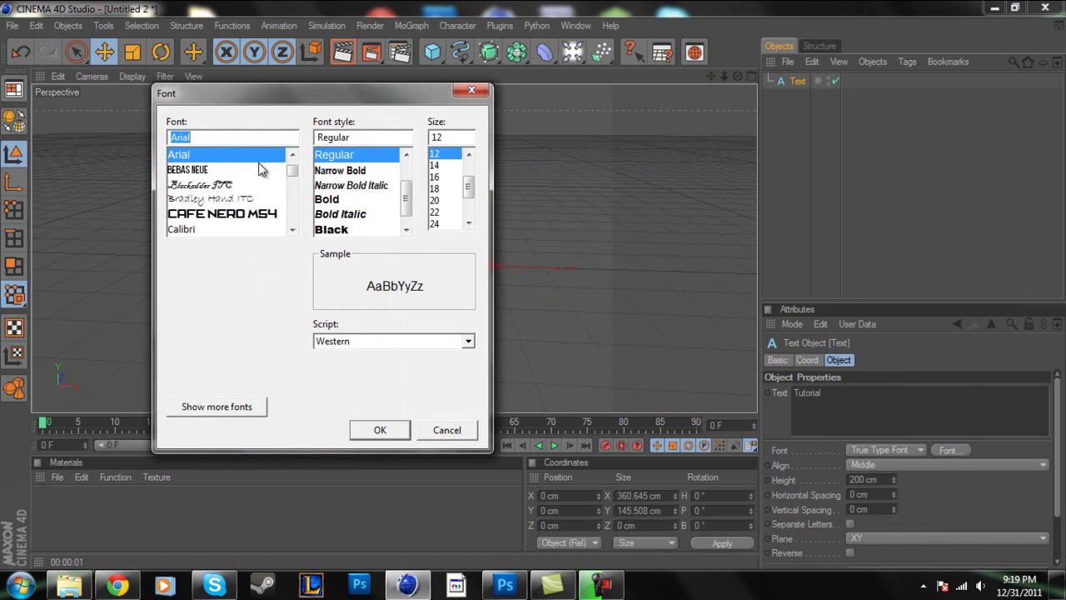
{"action": "left_click_drag", "start_coordinate": [291, 171], "coordinate": [292, 212]}
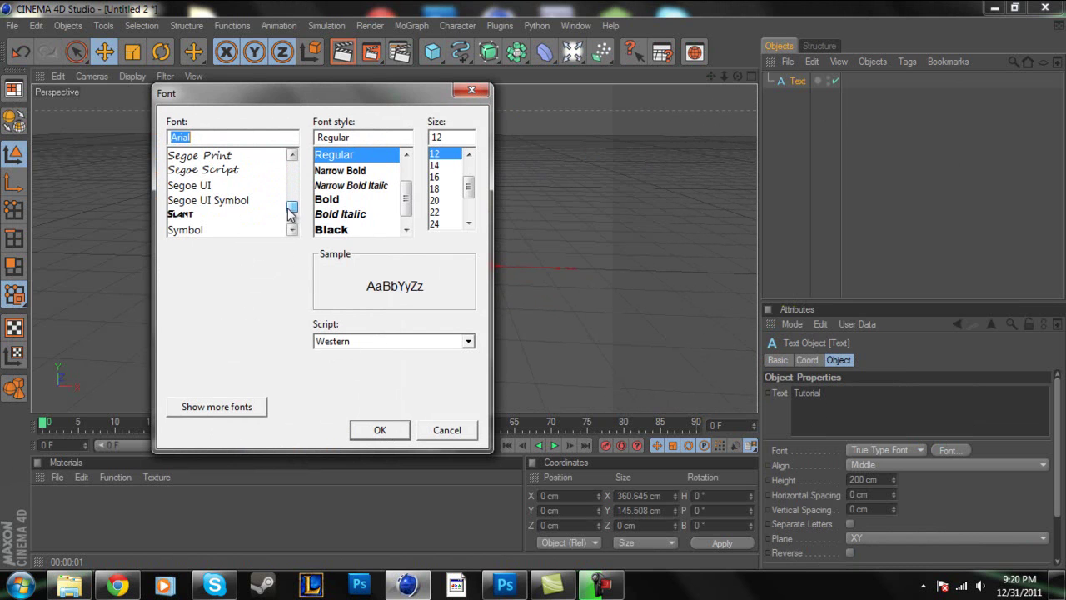
{"action": "left_click", "coordinate": [190, 215]}
{"action": "left_click", "coordinate": [395, 426]}
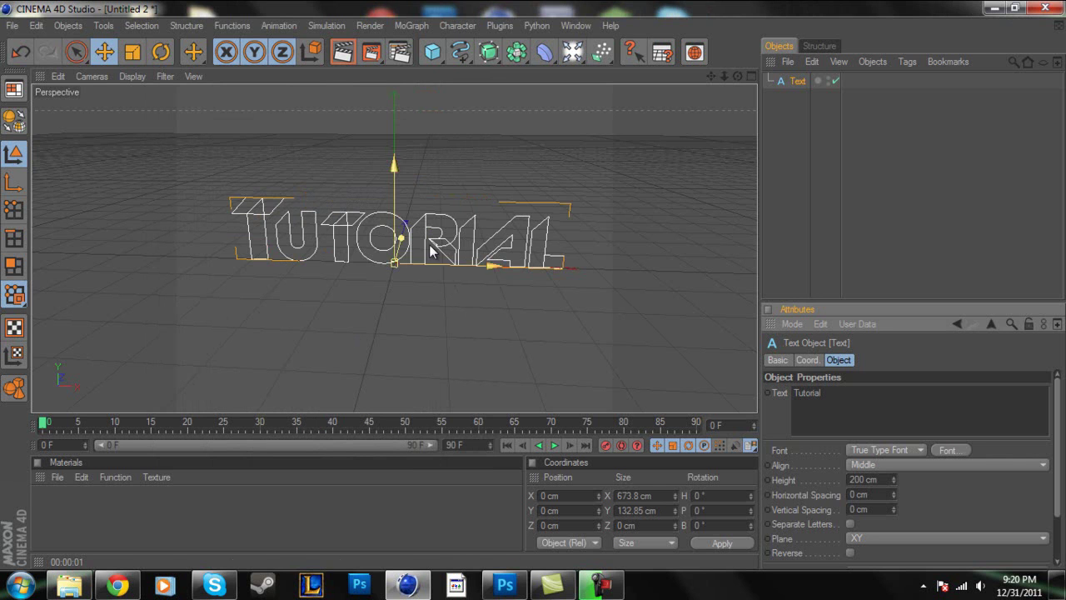
Step: Add an Extrude NURBS object and nest the Text spline inside it as its child
{"action": "left_click_drag", "start_coordinate": [456, 153], "coordinate": [647, 66], "text": "alt"}
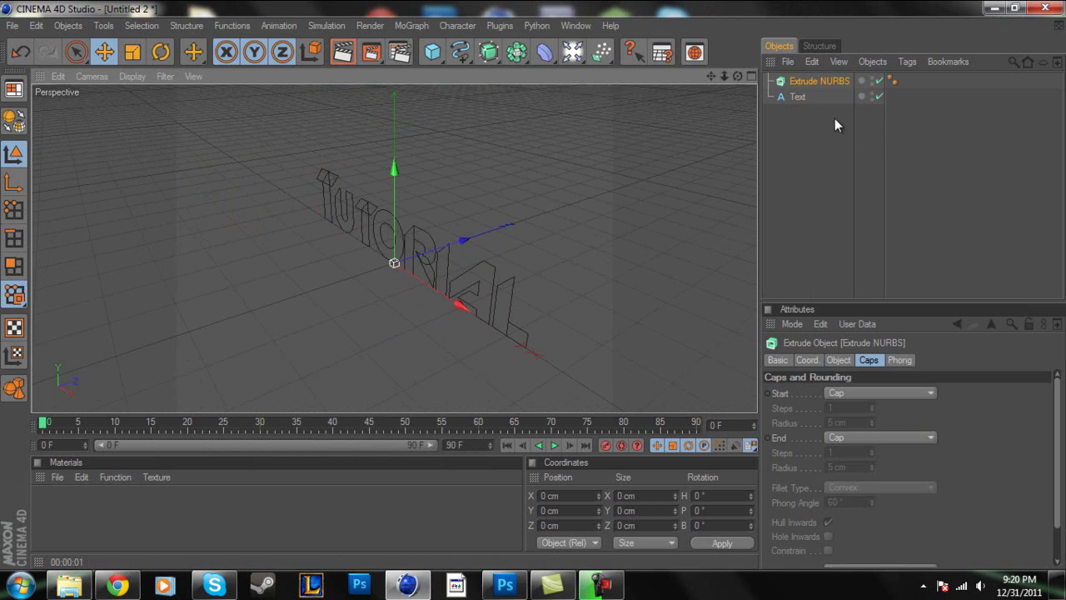
{"action": "left_click_drag", "start_coordinate": [795, 95], "coordinate": [807, 80]}
{"action": "left_click_drag", "start_coordinate": [502, 221], "coordinate": [583, 258], "text": "alt"}
{"action": "left_click", "coordinate": [845, 81]}
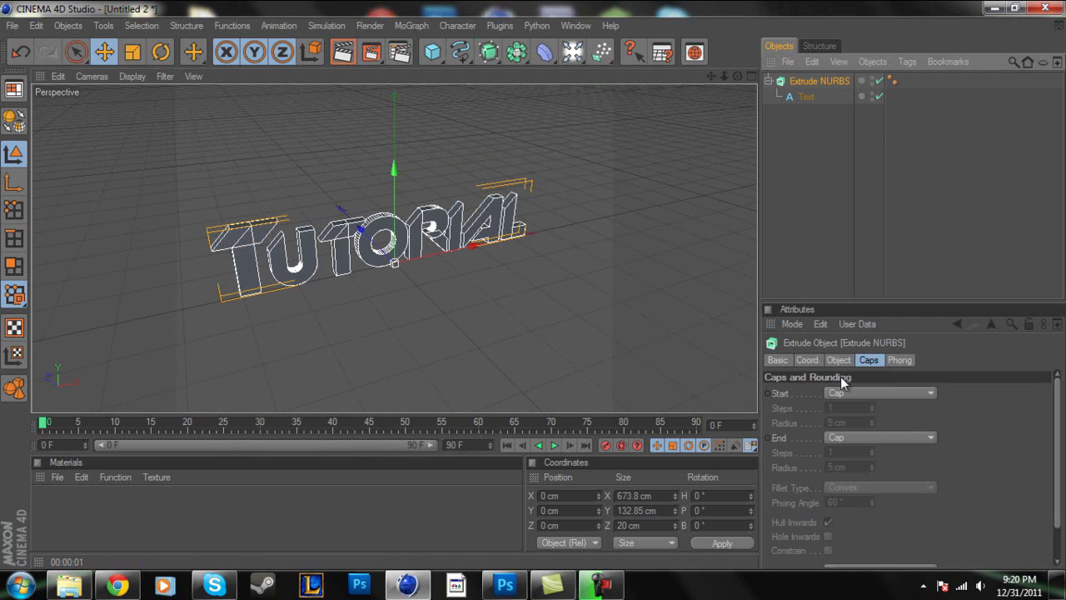
Step: Set the Extrude NURBS depth movement to 200 cm
{"action": "left_click", "coordinate": [807, 360]}
{"action": "left_click", "coordinate": [838, 360]}
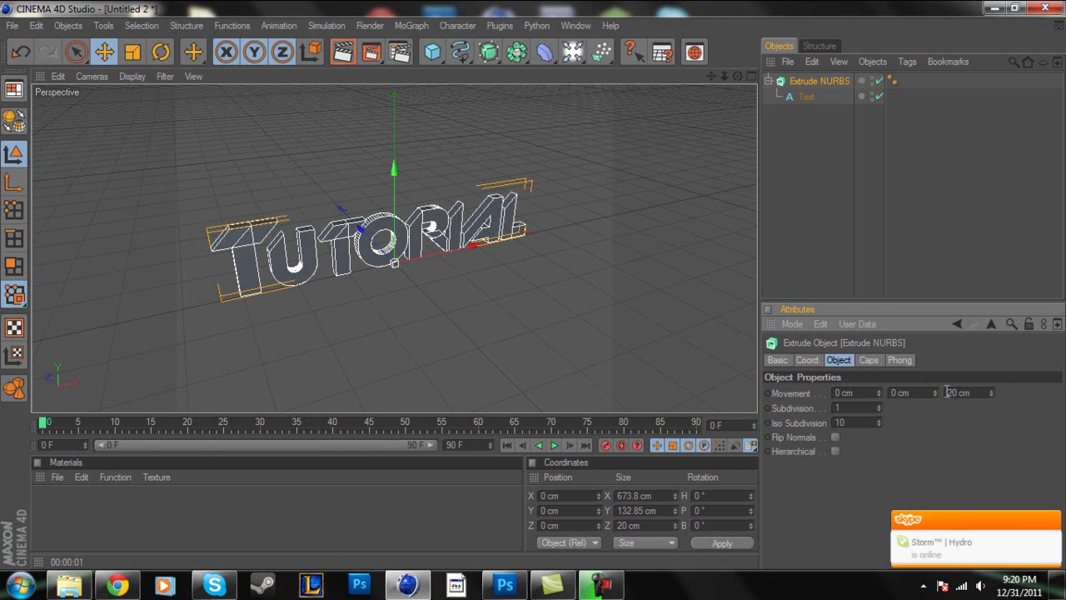
{"action": "type", "text": "0"}
{"action": "key", "text": "Return"}
{"action": "left_click_drag", "start_coordinate": [487, 245], "coordinate": [550, 275], "text": "alt"}
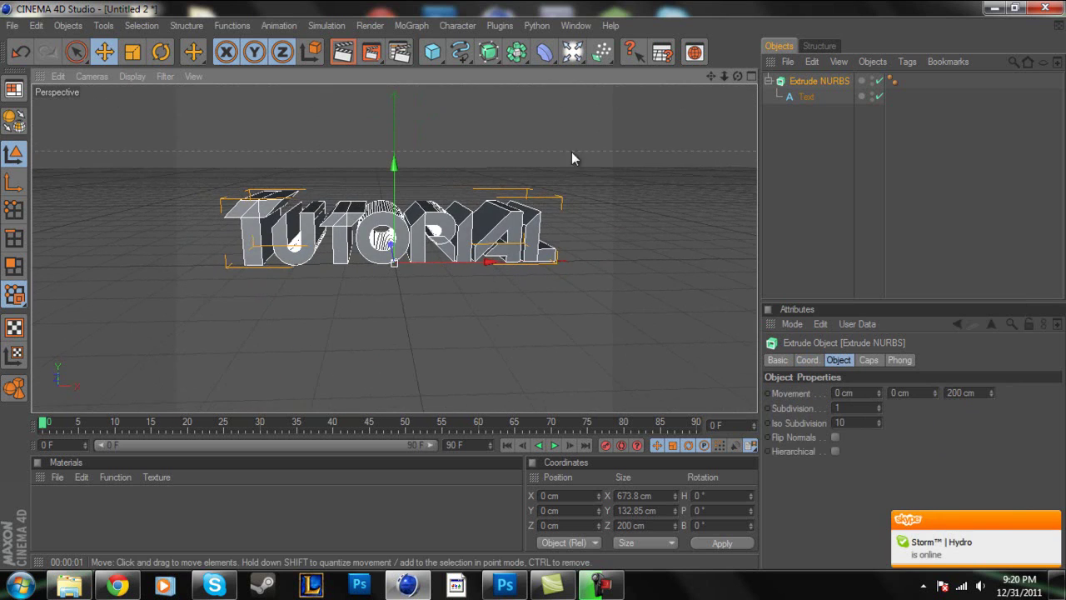
Step: Load the Glossy Materials file from the C4D folder into the scene's materials
{"action": "left_click", "coordinate": [57, 478]}
{"action": "left_click", "coordinate": [81, 372]}
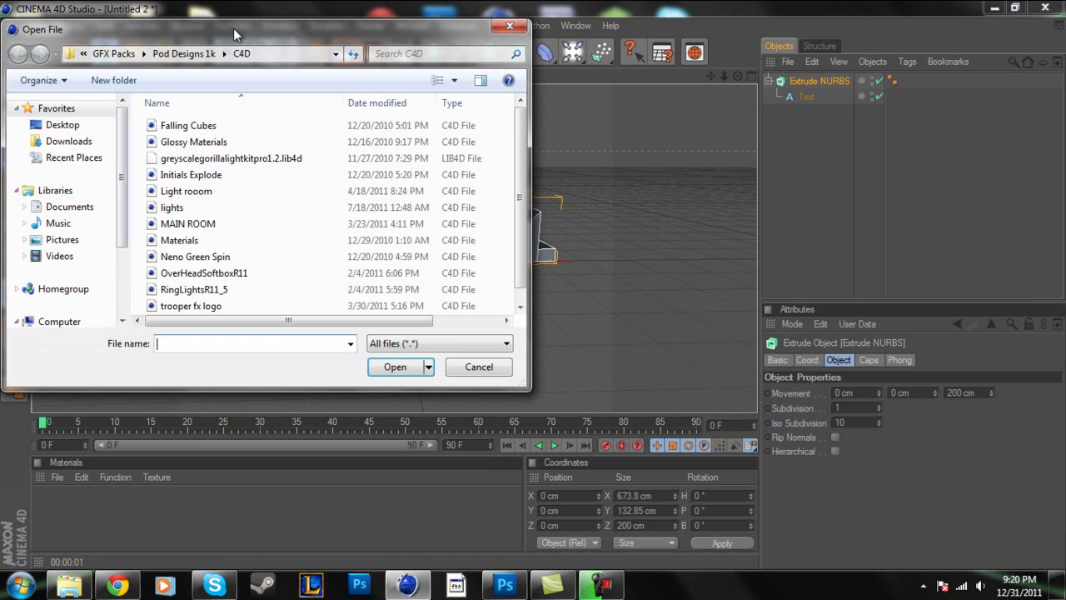
{"action": "left_click", "coordinate": [213, 145]}
{"action": "left_click", "coordinate": [395, 367]}
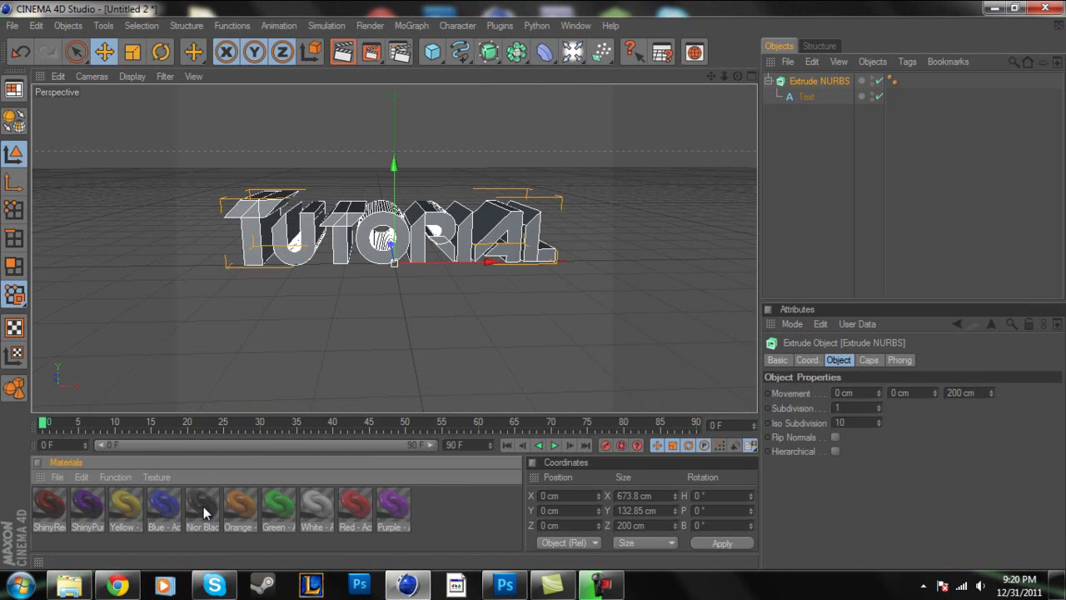
Step: Delete all loaded materials except Nior Black
{"action": "left_click", "coordinate": [202, 507]}
{"action": "left_click", "coordinate": [150, 514], "text": "ctrl"}
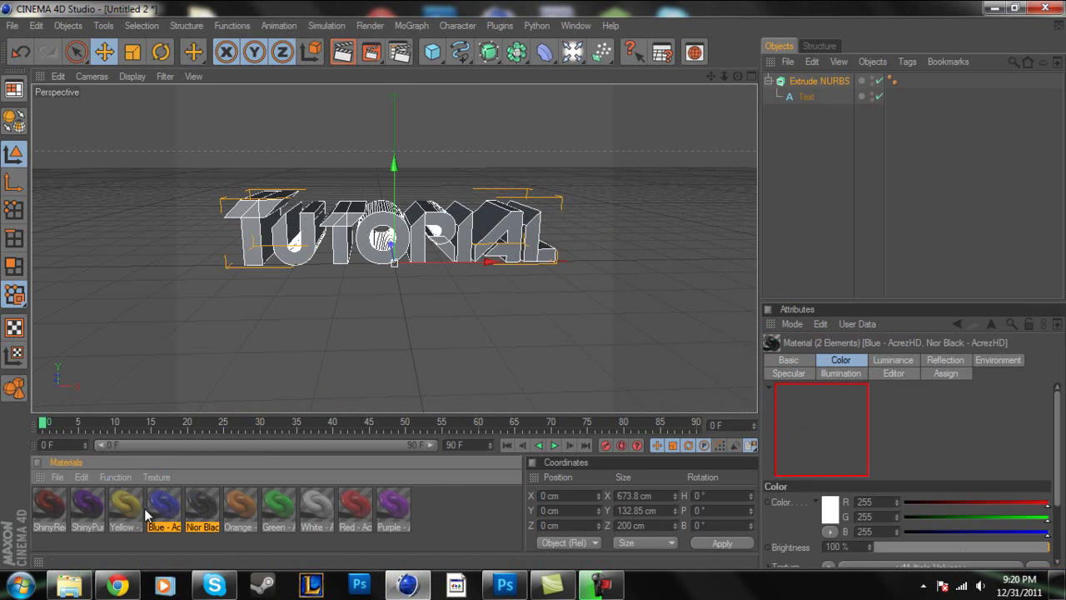
{"action": "left_click", "coordinate": [164, 504]}
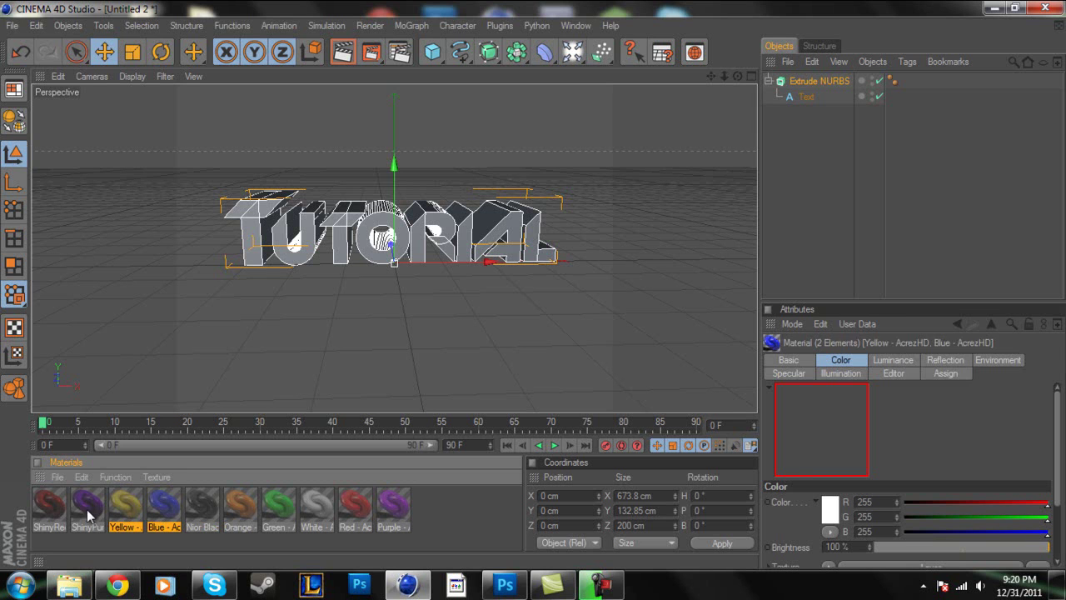
{"action": "left_click", "coordinate": [49, 504], "text": "shift"}
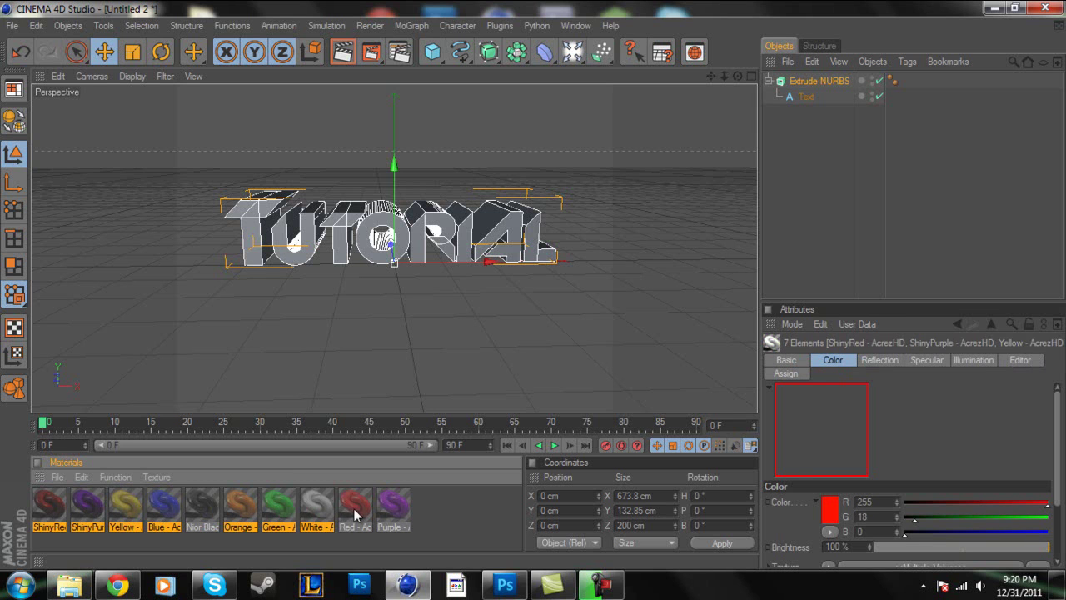
{"action": "key", "text": "Delete"}
Step: Create a new material and set its colour to dark purple, RGB 59, 0, 74
{"action": "double_click", "coordinate": [77, 491]}
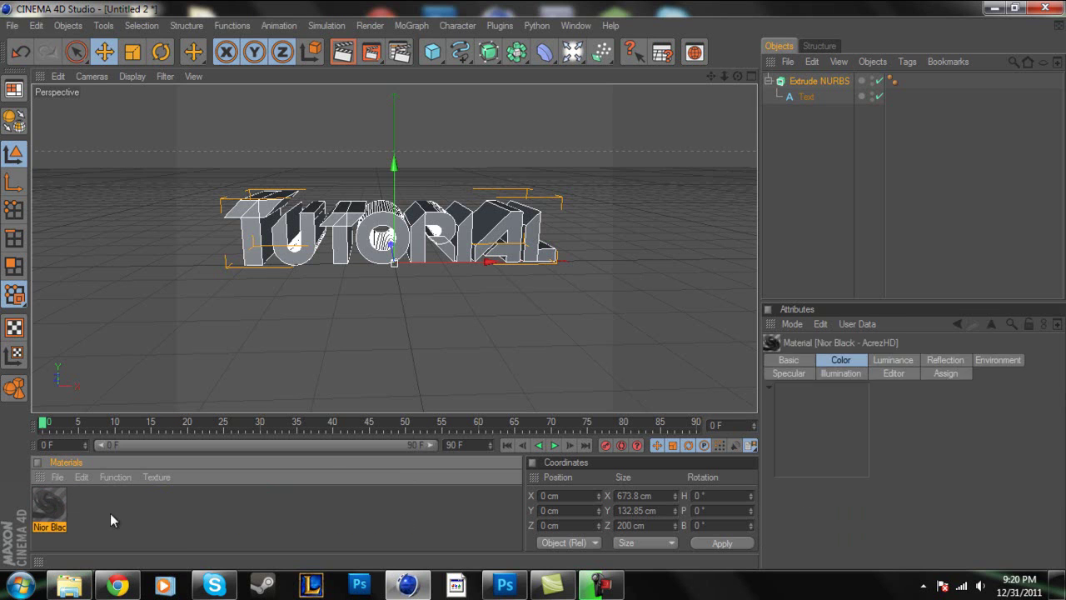
{"action": "double_click", "coordinate": [58, 500]}
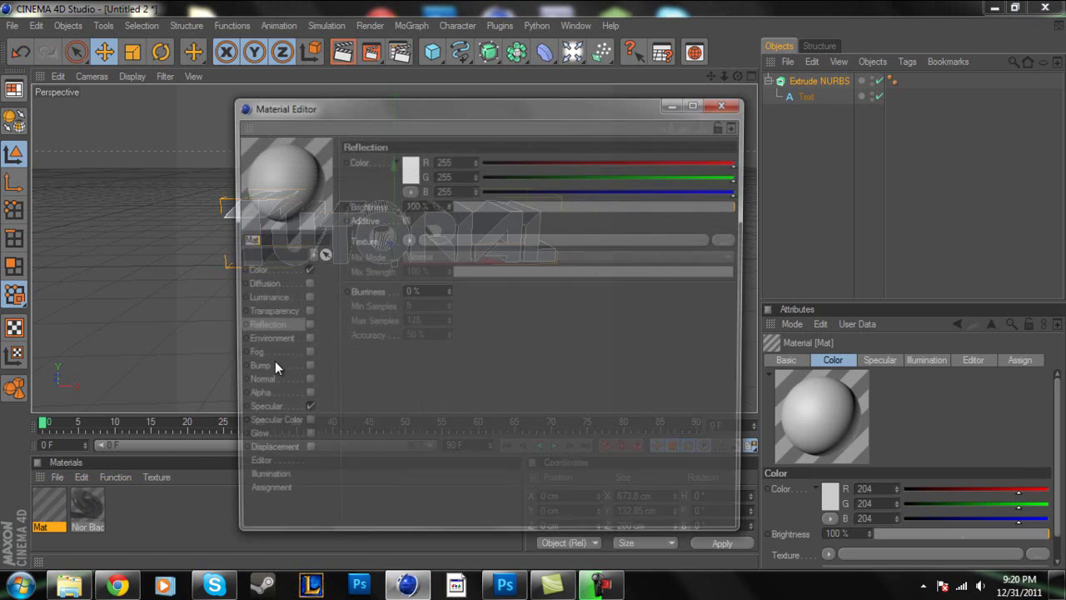
{"action": "left_click", "coordinate": [276, 271]}
{"action": "left_click_drag", "start_coordinate": [392, 107], "coordinate": [450, 80]}
{"action": "left_click", "coordinate": [369, 133]}
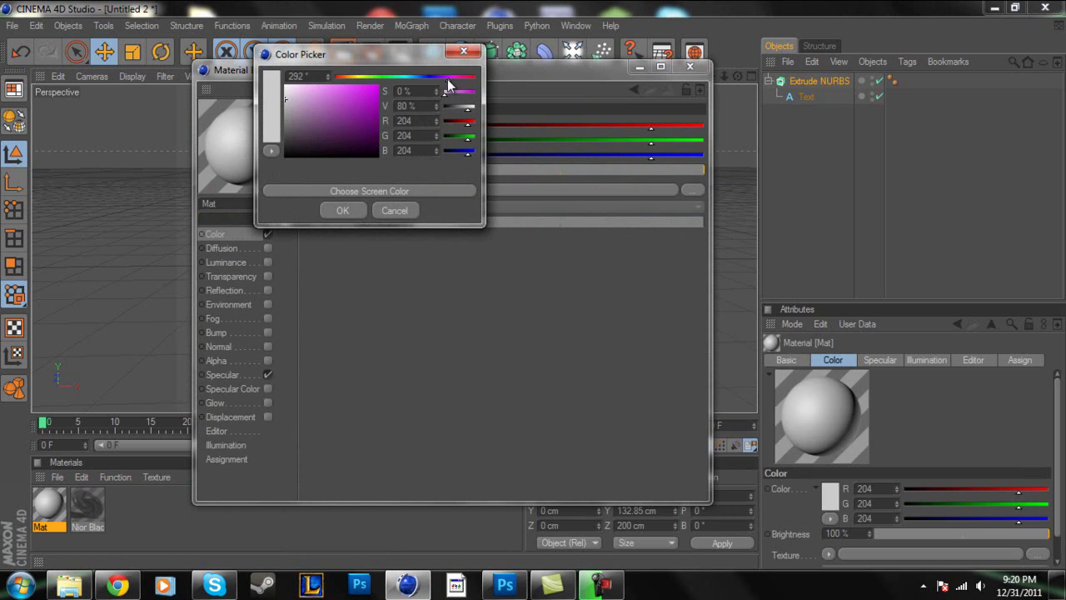
{"action": "left_click_drag", "start_coordinate": [384, 104], "coordinate": [385, 135]}
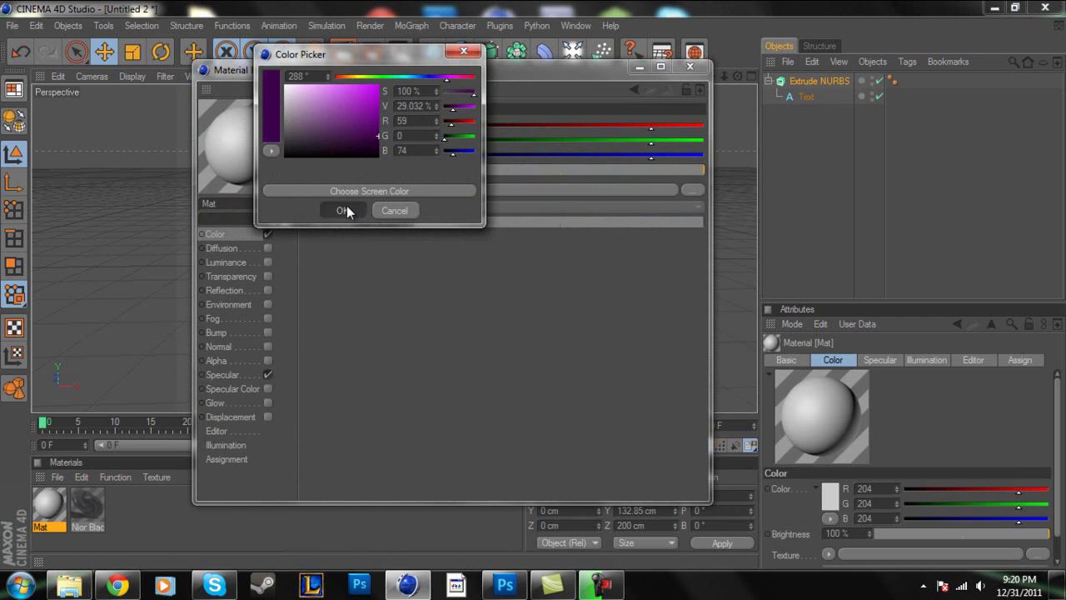
{"action": "left_click", "coordinate": [347, 211]}
Step: Set the purple material's specular mode to Colored and enable its reflection at 10% brightness
{"action": "left_click", "coordinate": [253, 374]}
{"action": "left_click", "coordinate": [384, 174]}
{"action": "left_click", "coordinate": [381, 218]}
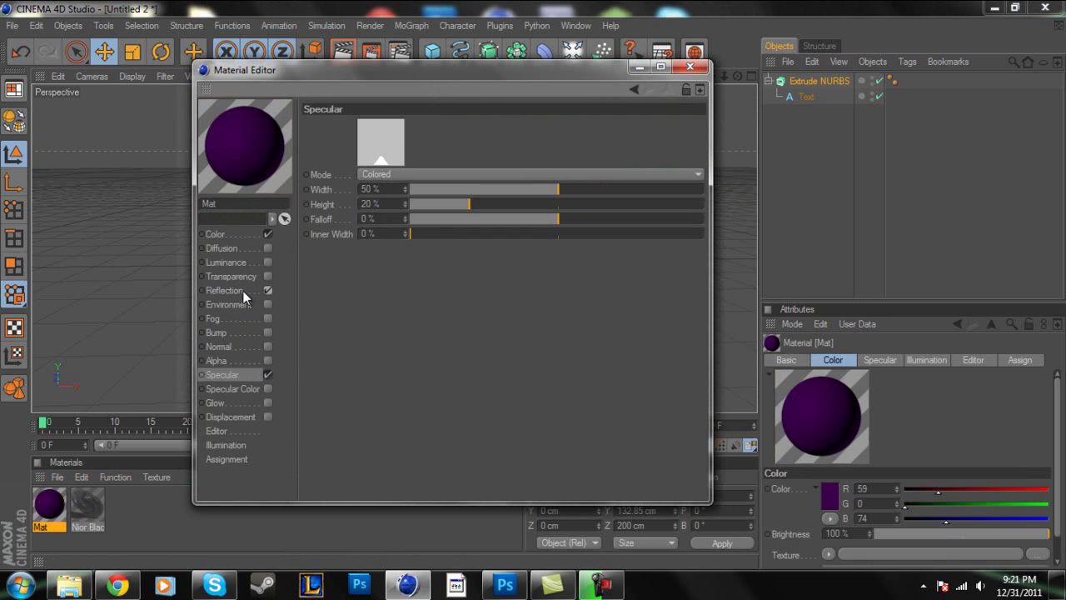
{"action": "left_click", "coordinate": [267, 290]}
{"action": "left_click", "coordinate": [424, 170]}
{"action": "left_click_drag", "start_coordinate": [443, 173], "coordinate": [446, 173]}
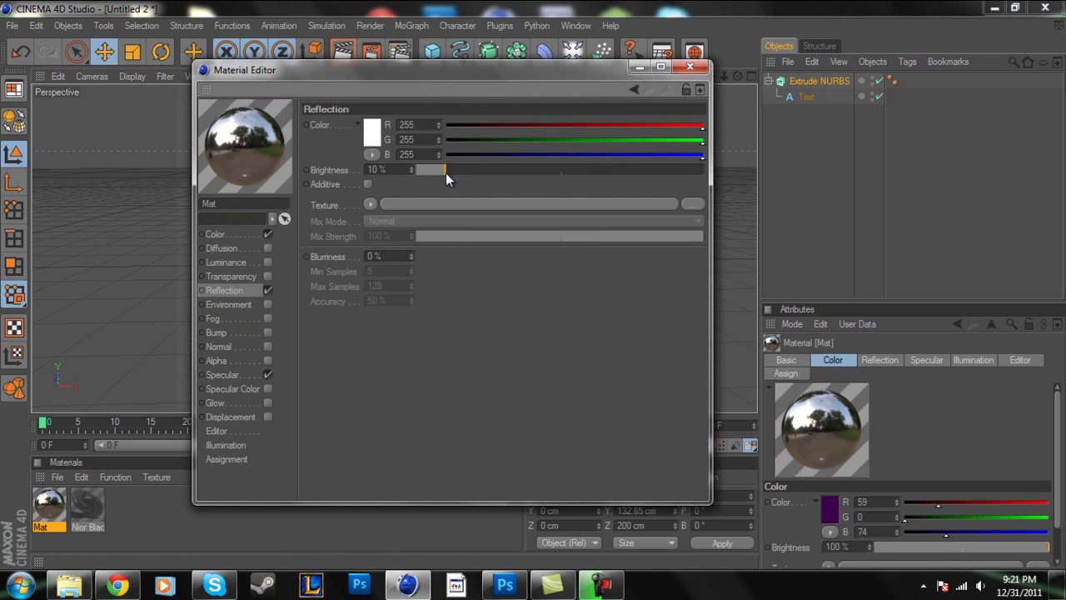
{"action": "left_click", "coordinate": [240, 237]}
{"action": "left_click", "coordinate": [233, 290]}
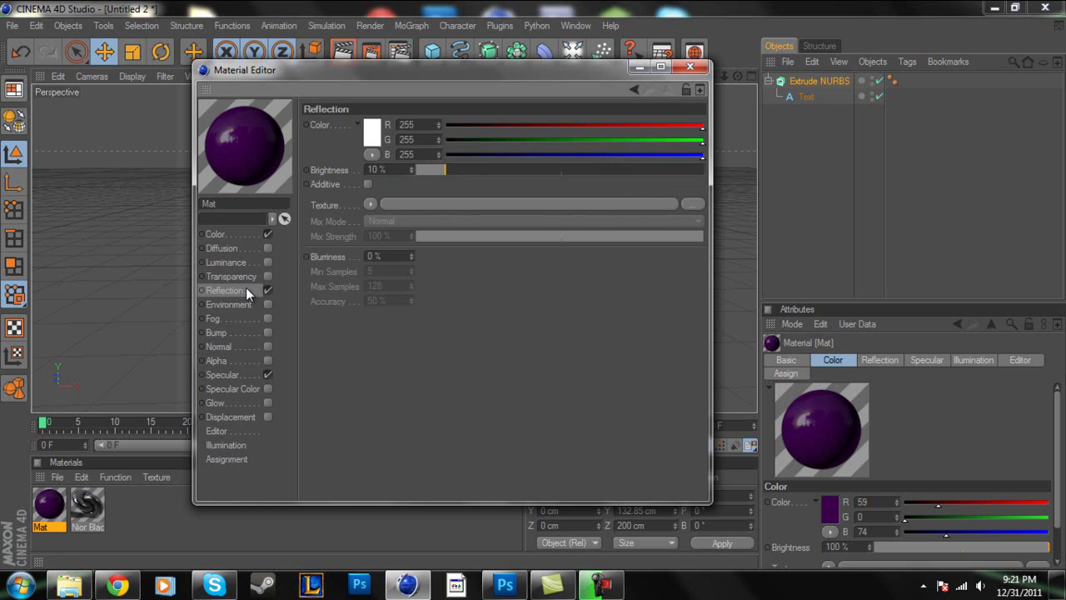
Step: Try the Plastic specular mode on the purple material and switch it back to Colored
{"action": "left_click", "coordinate": [251, 376]}
{"action": "left_click", "coordinate": [428, 174]}
{"action": "left_click", "coordinate": [383, 189]}
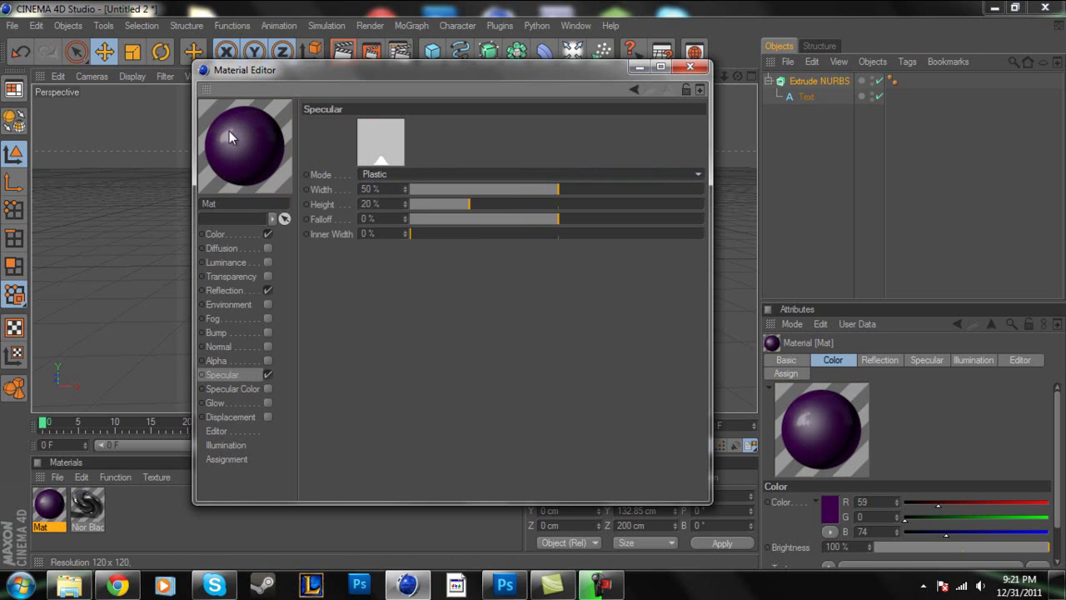
{"action": "left_click", "coordinate": [370, 173]}
{"action": "left_click", "coordinate": [382, 220]}
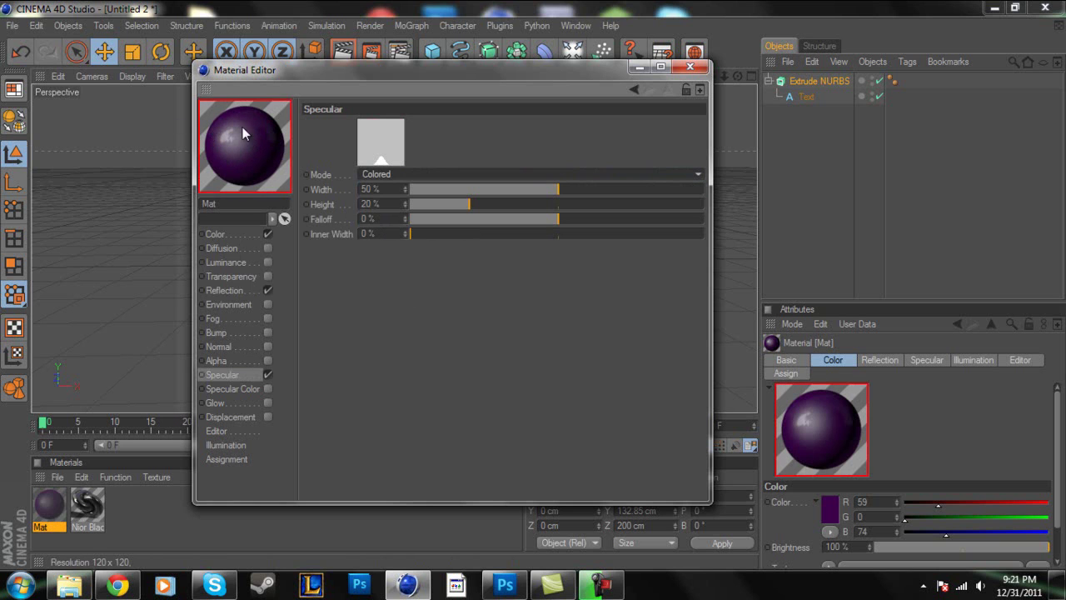
Step: Apply the purple material to the extruded text and duplicate the Extrude NURBS object
{"action": "left_click", "coordinate": [691, 67]}
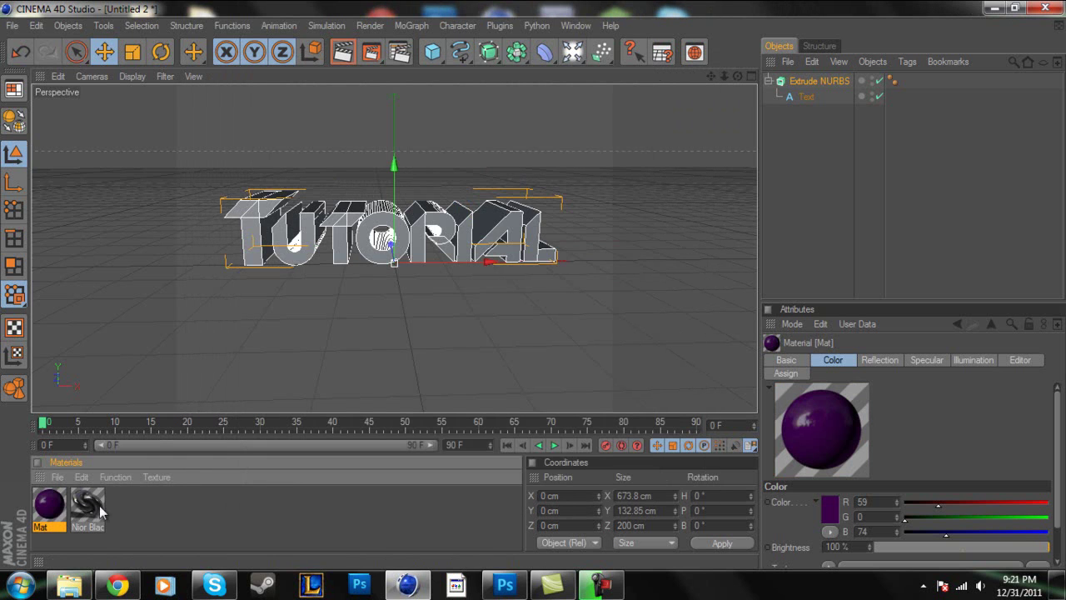
{"action": "left_click_drag", "start_coordinate": [58, 507], "coordinate": [818, 83]}
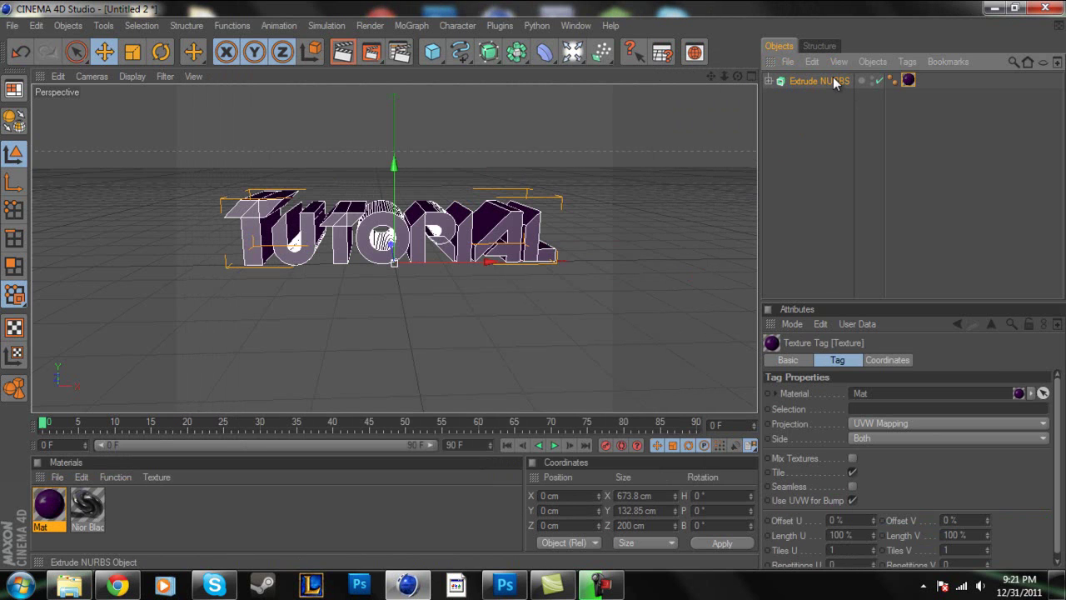
{"action": "key", "text": "ctrl+c"}
{"action": "key", "text": "ctrl+v"}
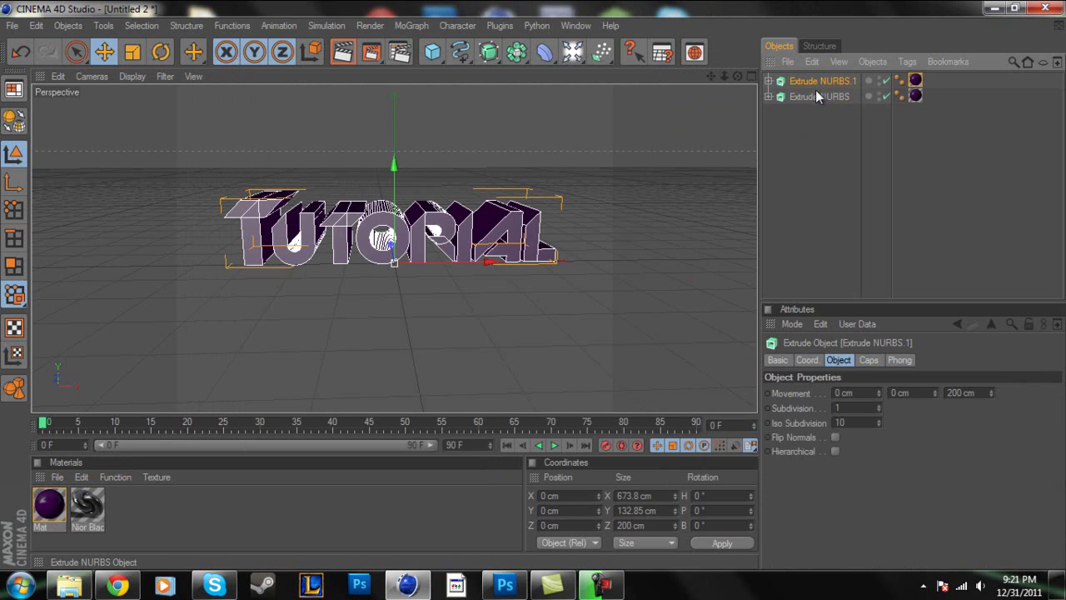
Step: Set both the start and end caps of the duplicated Extrude NURBS to Fillet Cap
{"action": "left_click", "coordinate": [869, 361]}
{"action": "left_click", "coordinate": [863, 394]}
{"action": "left_click", "coordinate": [844, 453]}
{"action": "left_click", "coordinate": [850, 436]}
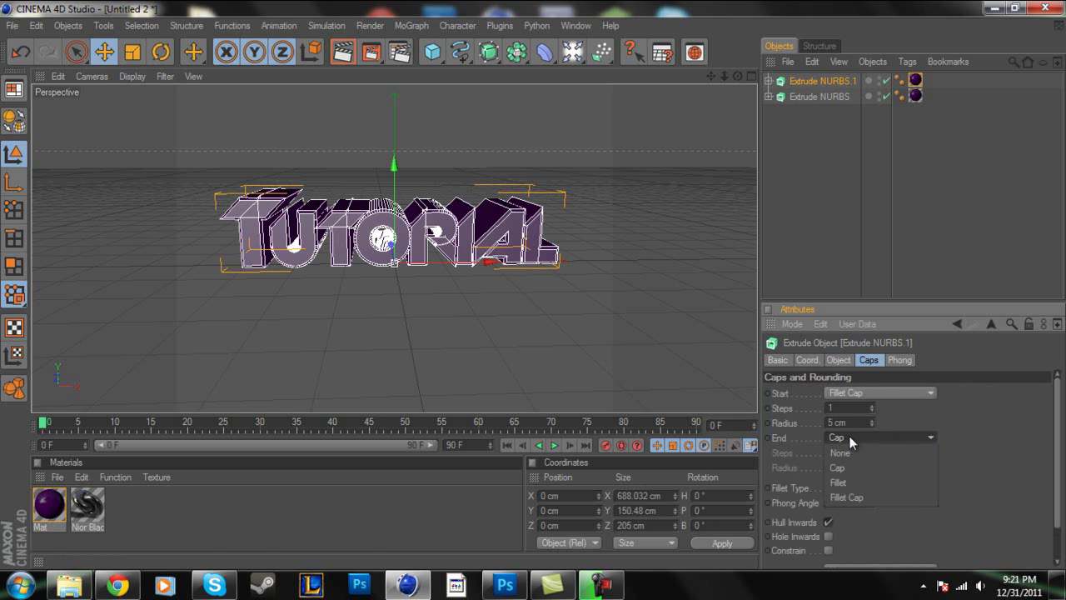
{"action": "left_click", "coordinate": [857, 497]}
Step: Move the filleted copy back along the Z axis to about 11 cm, behind the original text's face
{"action": "left_click_drag", "start_coordinate": [516, 158], "coordinate": [538, 292], "text": "alt"}
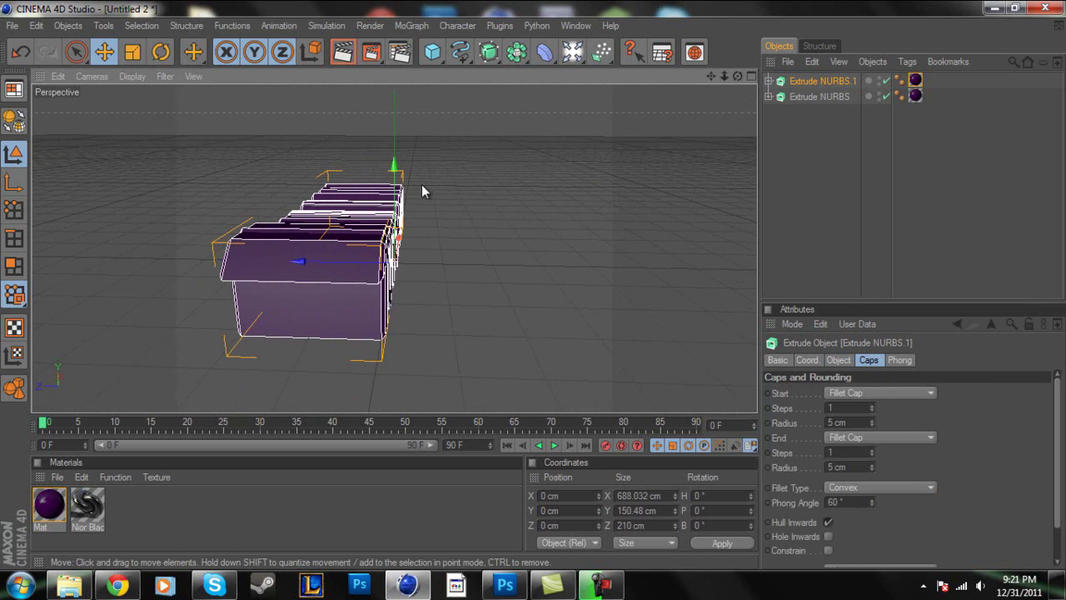
{"action": "left_click_drag", "start_coordinate": [303, 262], "coordinate": [533, 285]}
{"action": "left_click_drag", "start_coordinate": [477, 217], "coordinate": [534, 285], "text": "alt"}
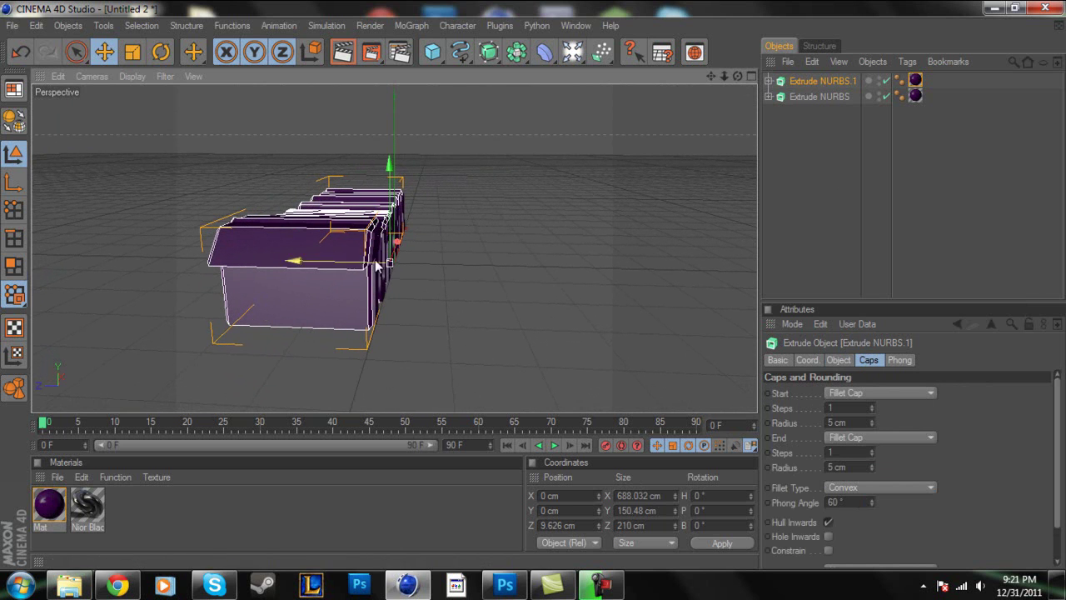
{"action": "left_click_drag", "start_coordinate": [341, 258], "coordinate": [542, 287]}
Step: Replace the filleted copy's material with Nior Black and render a preview of the view
{"action": "left_click_drag", "start_coordinate": [88, 504], "coordinate": [916, 81]}
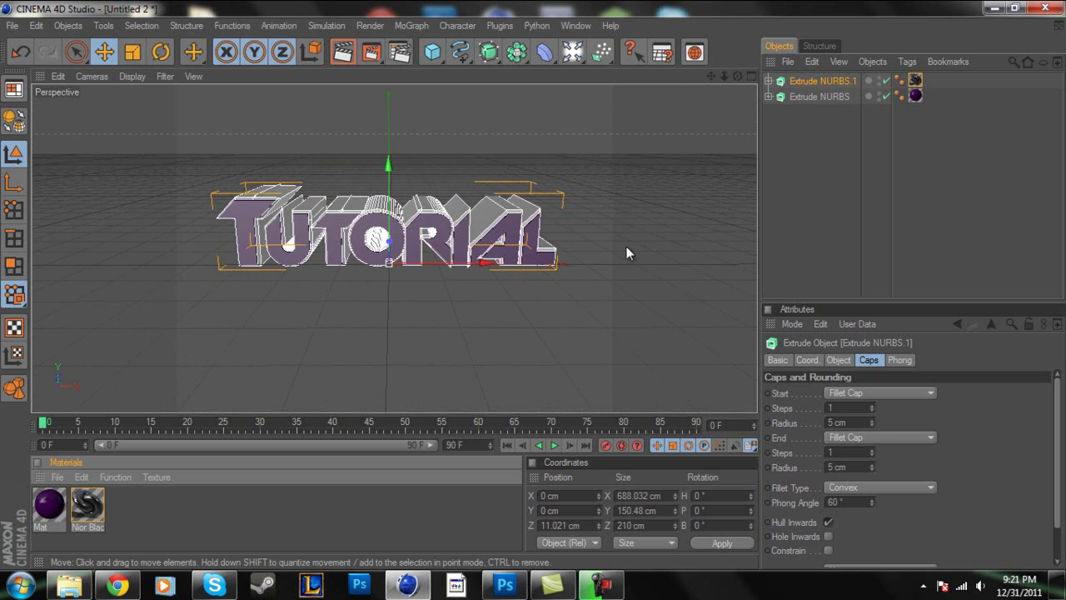
{"action": "left_click", "coordinate": [343, 51]}
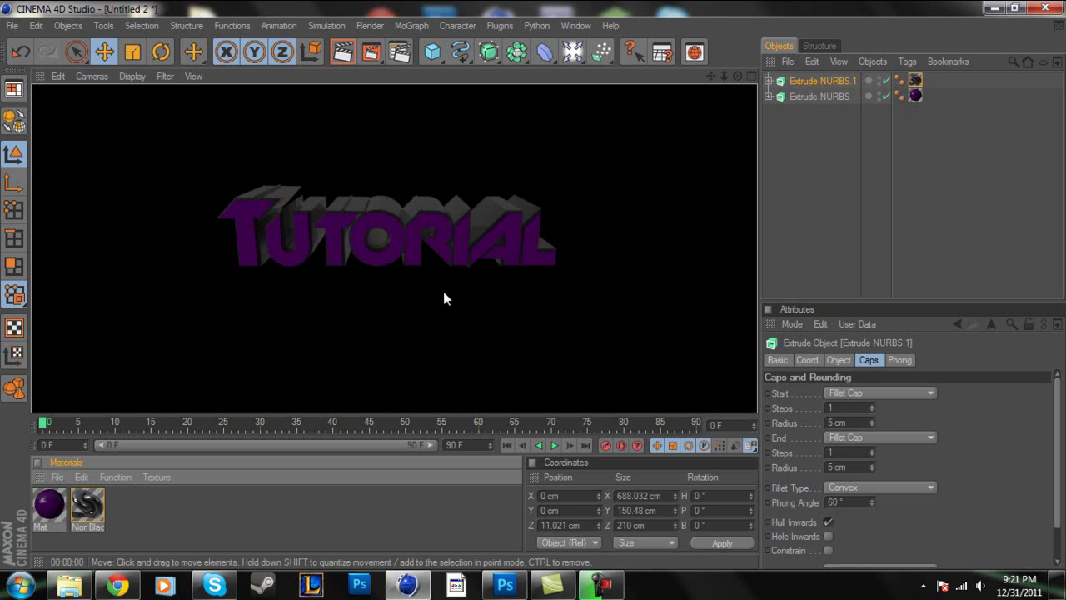
Step: Set the render output size to 1280 by 720 pixels in the render settings
{"action": "left_click", "coordinate": [805, 266]}
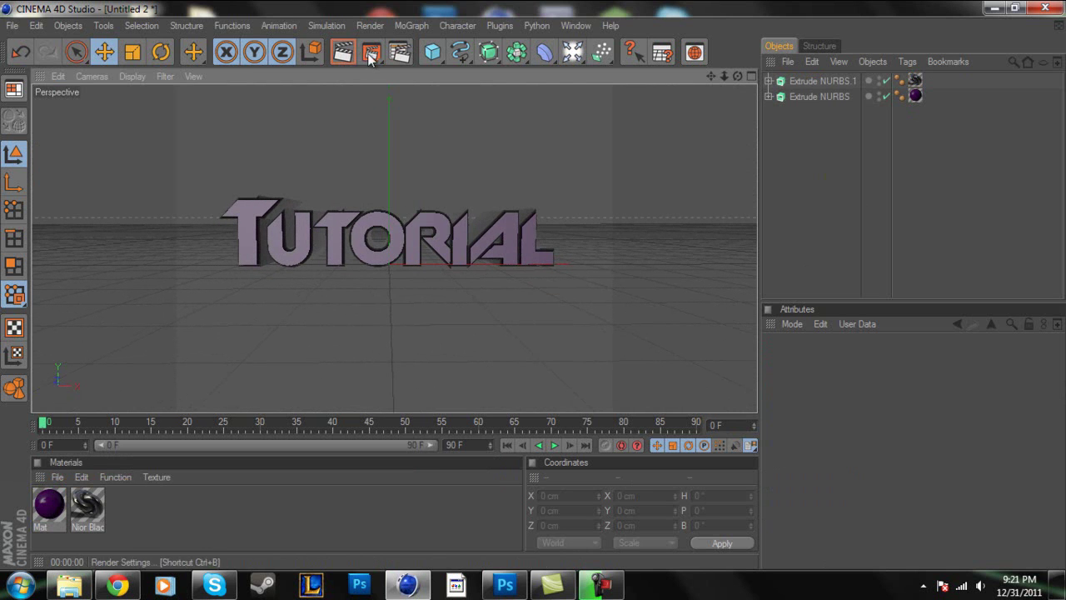
{"action": "left_click", "coordinate": [400, 52]}
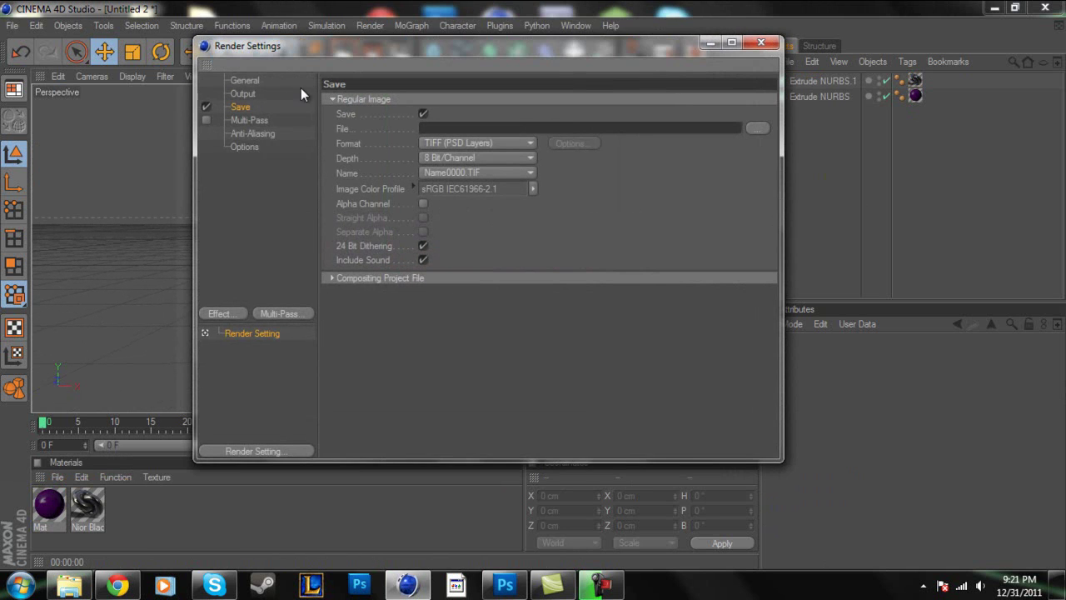
{"action": "mouse_move", "coordinate": [355, 52]}
{"action": "left_mouse_down"}
{"action": "mouse_move", "coordinate": [374, 76]}
{"action": "mouse_move", "coordinate": [328, 53]}
{"action": "mouse_move", "coordinate": [254, 50]}
{"action": "mouse_move", "coordinate": [312, 38]}
{"action": "mouse_move", "coordinate": [376, 110]}
{"action": "mouse_move", "coordinate": [341, 59]}
{"action": "left_mouse_up"}
{"action": "left_click_drag", "start_coordinate": [658, 59], "coordinate": [622, 28]}
{"action": "left_click", "coordinate": [191, 61]}
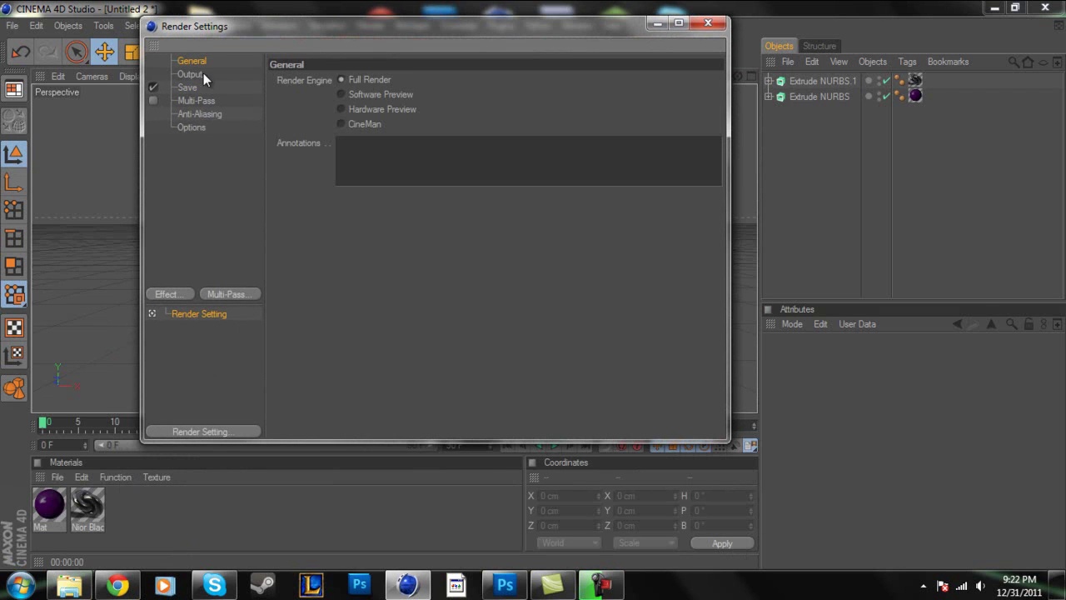
{"action": "left_click", "coordinate": [200, 75]}
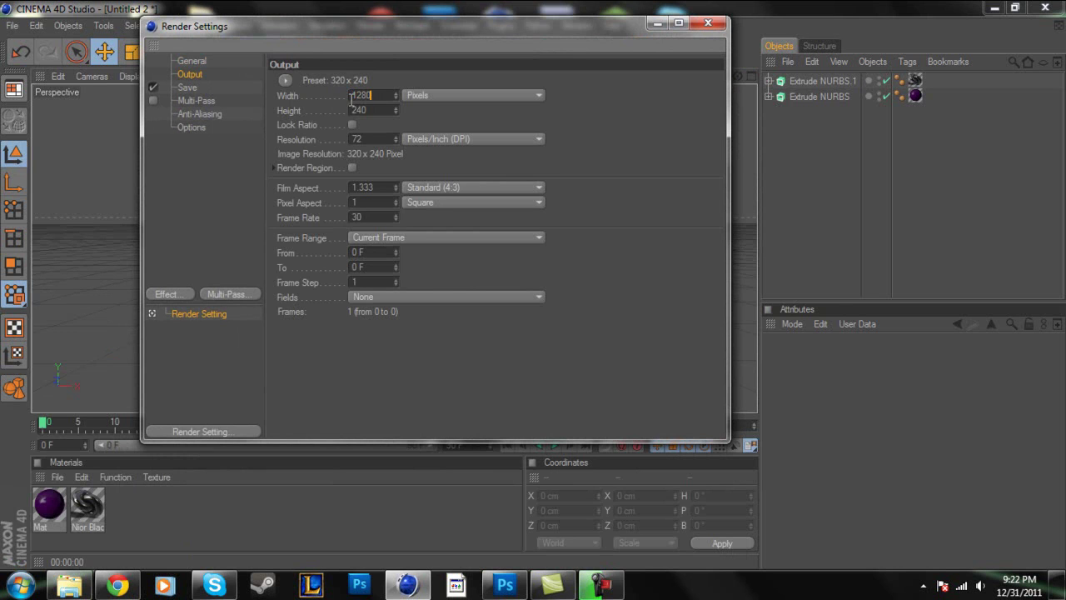
{"action": "key", "text": "Tab"}
{"action": "type", "text": "720"}
{"action": "key", "text": "Return"}
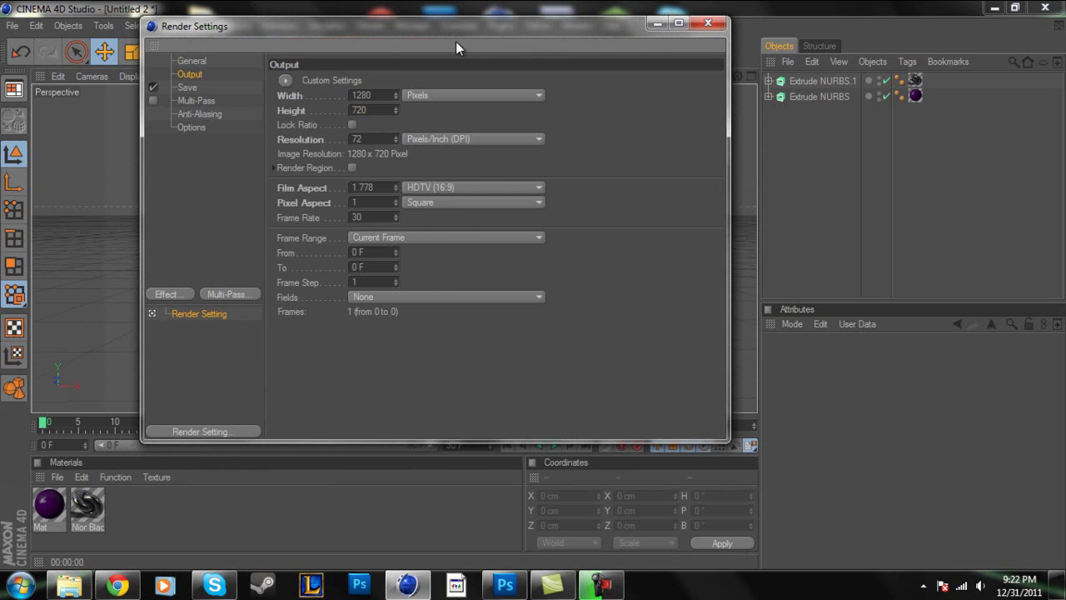
{"action": "left_click_drag", "start_coordinate": [464, 28], "coordinate": [503, 21]}
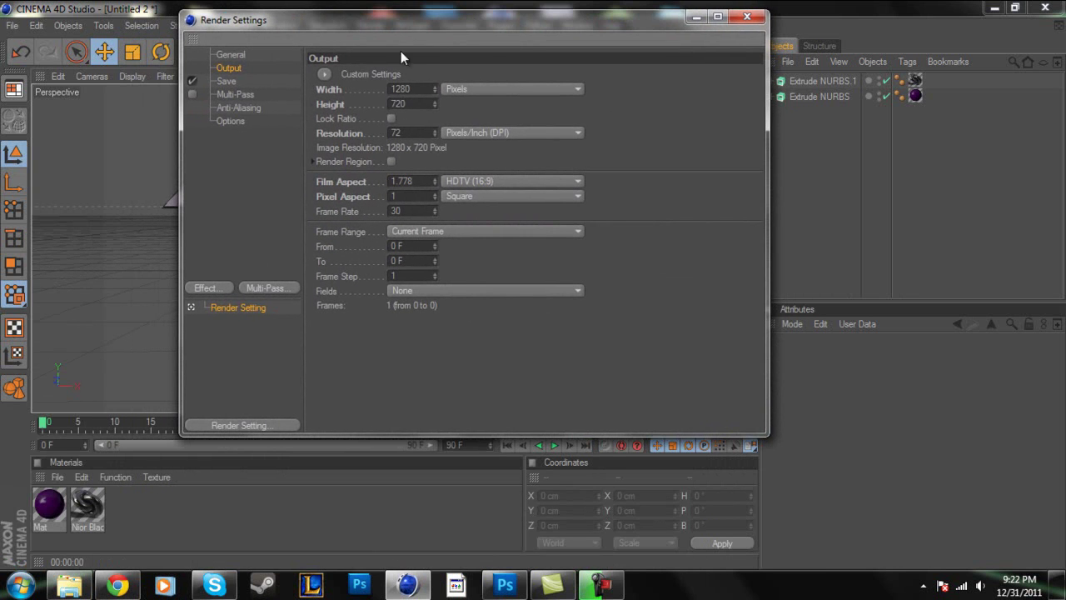
{"action": "left_click_drag", "start_coordinate": [409, 18], "coordinate": [380, 22]}
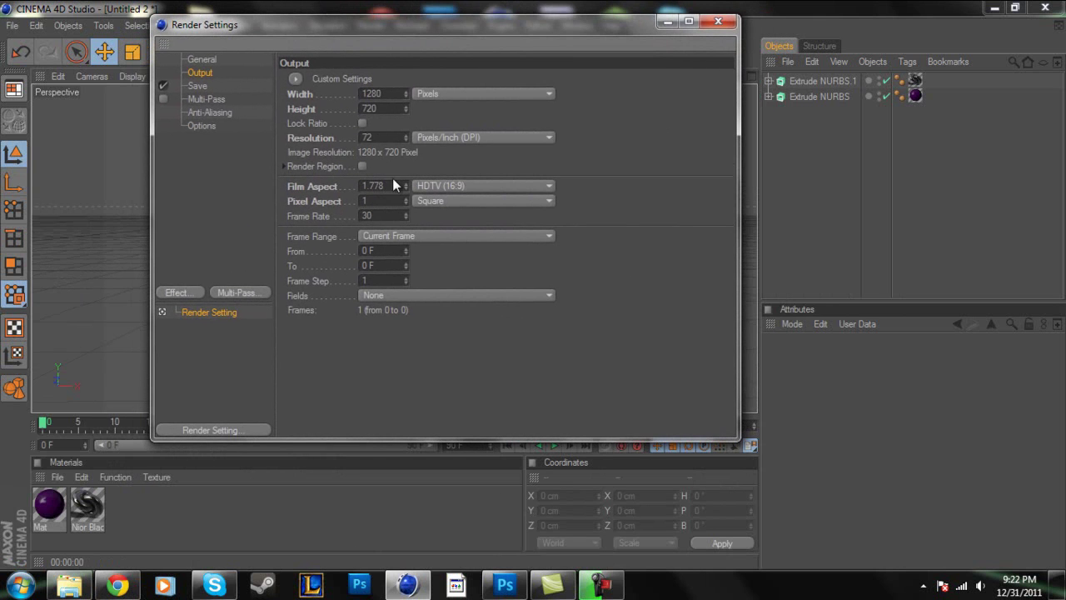
Step: Set the render to save as a PNG named Tutorial in the Pictures library, with Alpha Channel and Separate Alpha enabled
{"action": "left_click", "coordinate": [200, 86]}
{"action": "left_click", "coordinate": [459, 121]}
{"action": "left_click", "coordinate": [402, 256]}
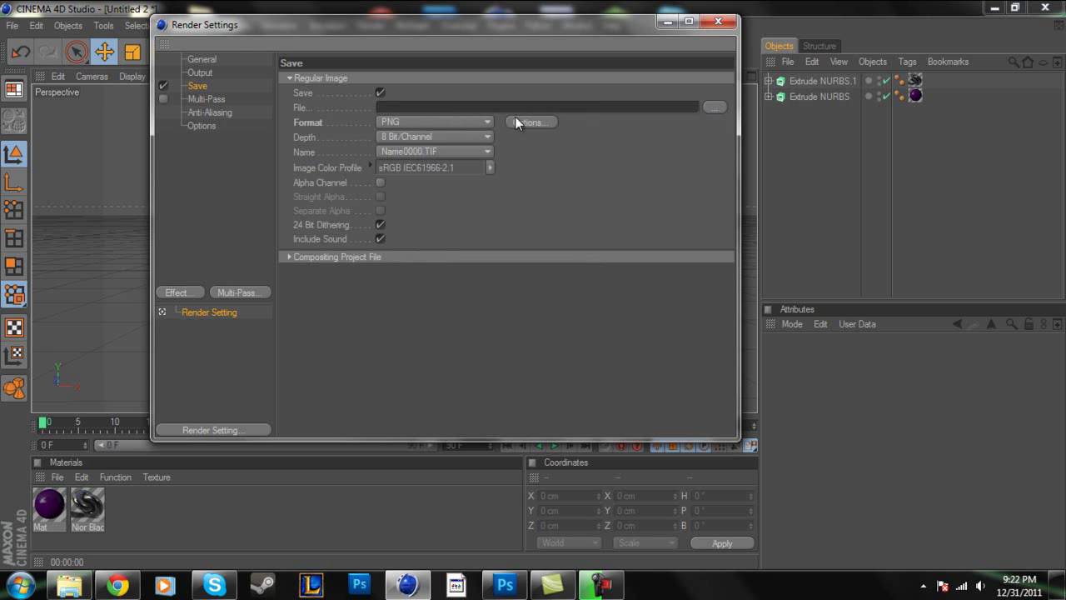
{"action": "left_click", "coordinate": [714, 106]}
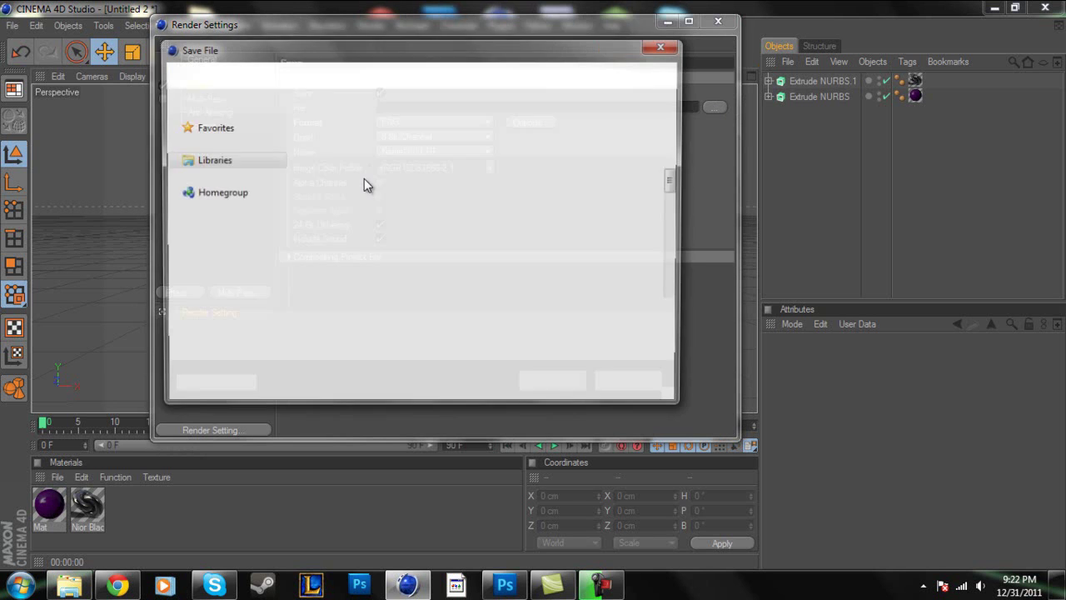
{"action": "type", "text": "Tutorial"}
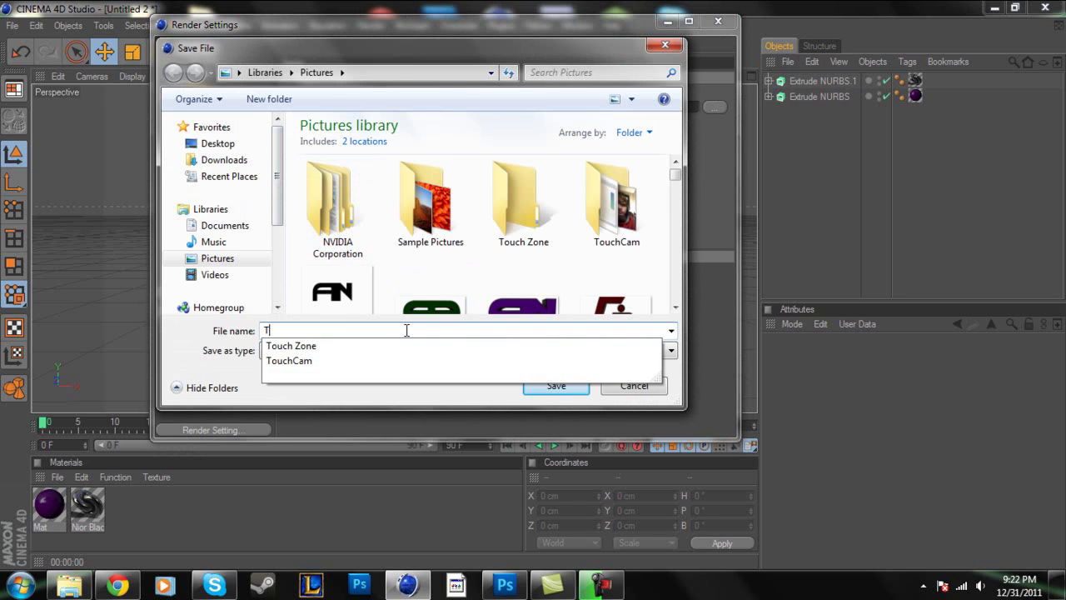
{"action": "left_click", "coordinate": [554, 386]}
{"action": "left_click", "coordinate": [381, 182]}
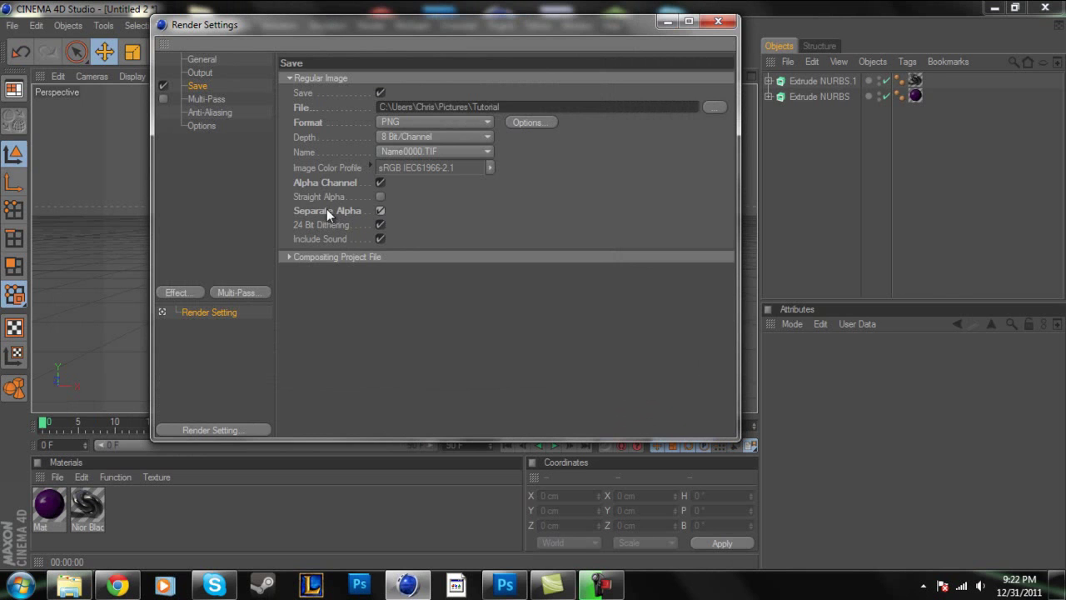
Step: Check the Multi-Pass, Anti-Aliasing and Options render settings and render the text to the Picture Viewer
{"action": "left_click", "coordinate": [213, 99]}
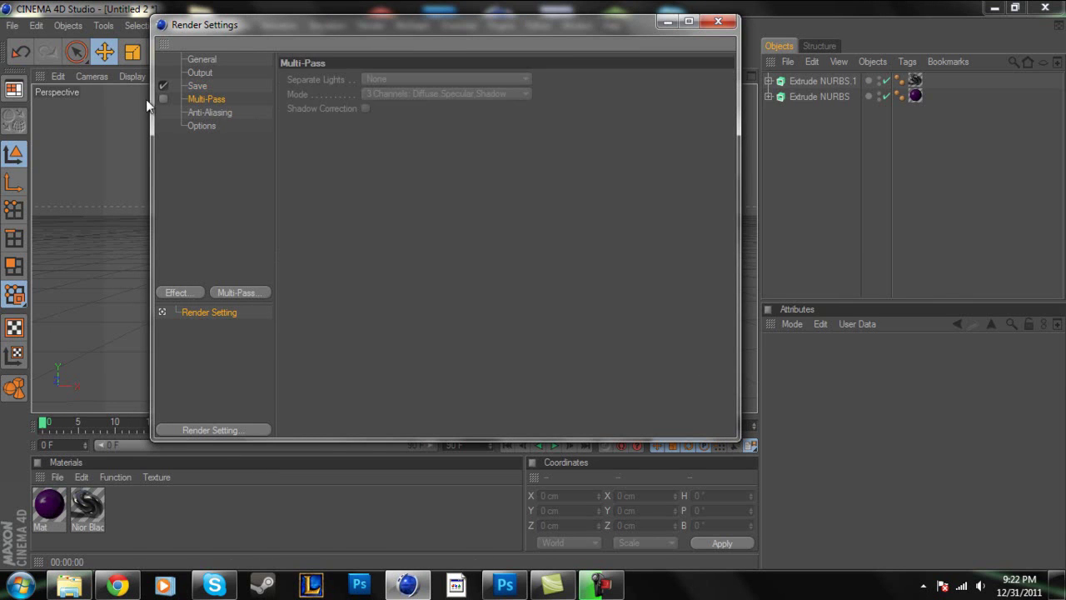
{"action": "left_click", "coordinate": [210, 114]}
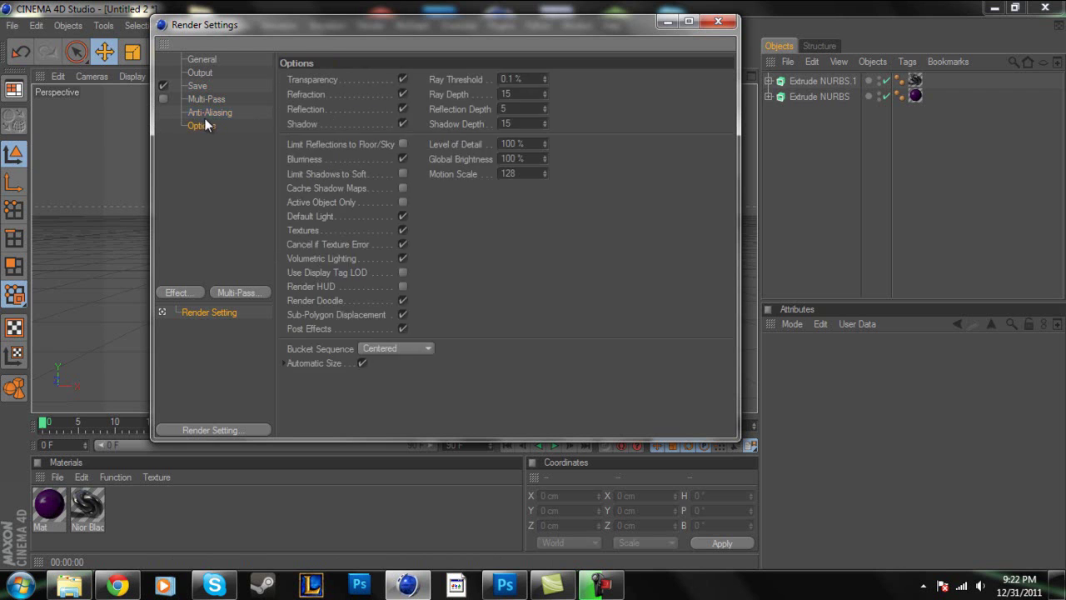
{"action": "left_click", "coordinate": [209, 128]}
{"action": "left_click", "coordinate": [208, 112]}
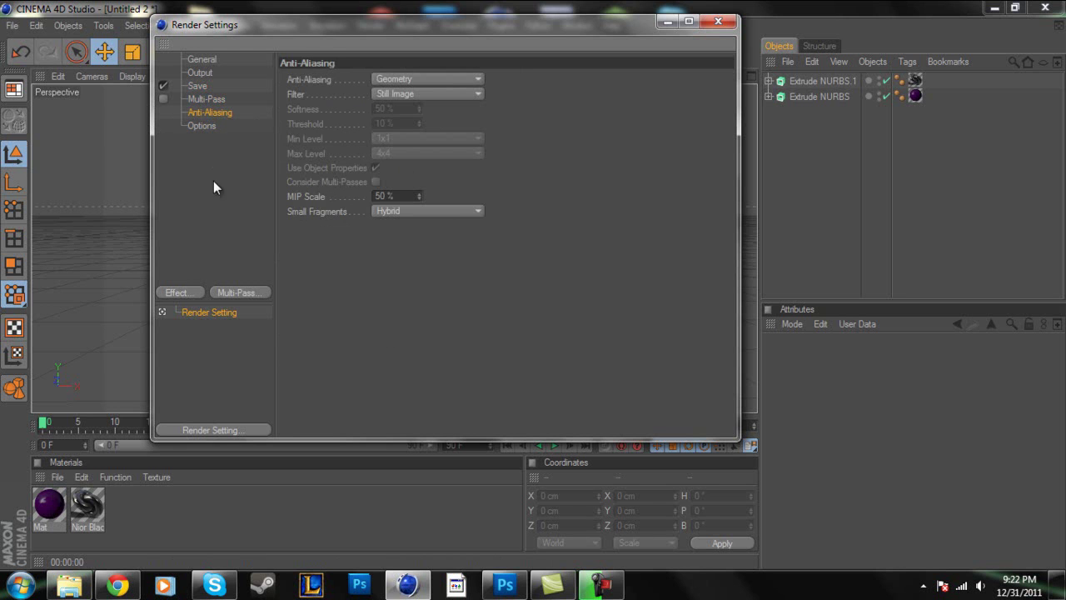
{"action": "left_click", "coordinate": [718, 21]}
{"action": "left_click", "coordinate": [373, 53]}
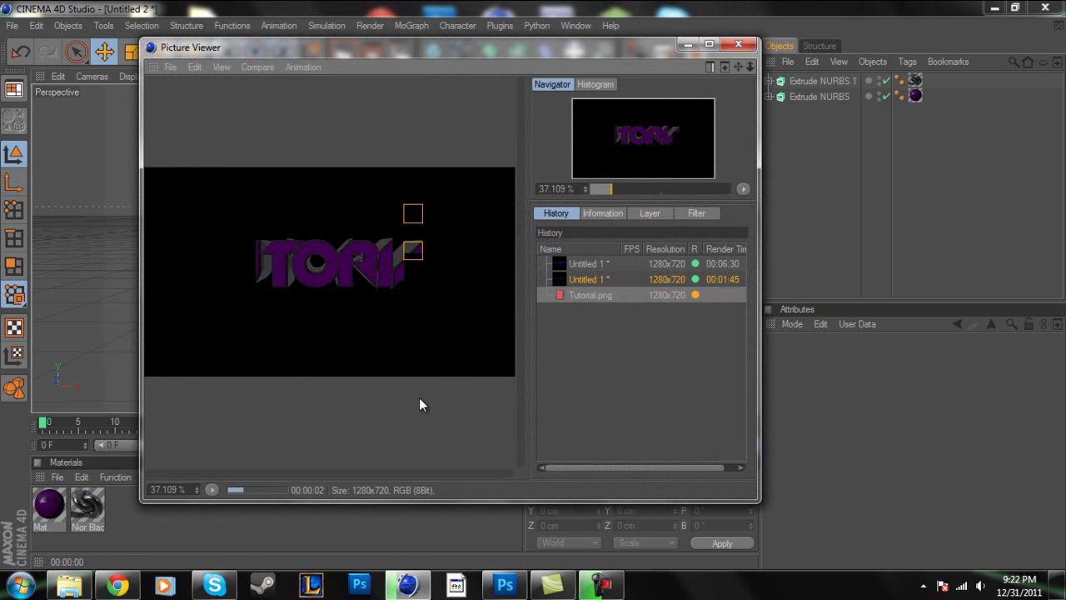
Step: Save the finished render as a PNG still image with Alpha Channel, replacing the Tutorial file in the Pictures library
{"action": "right_click", "coordinate": [603, 298]}
{"action": "left_click", "coordinate": [654, 461]}
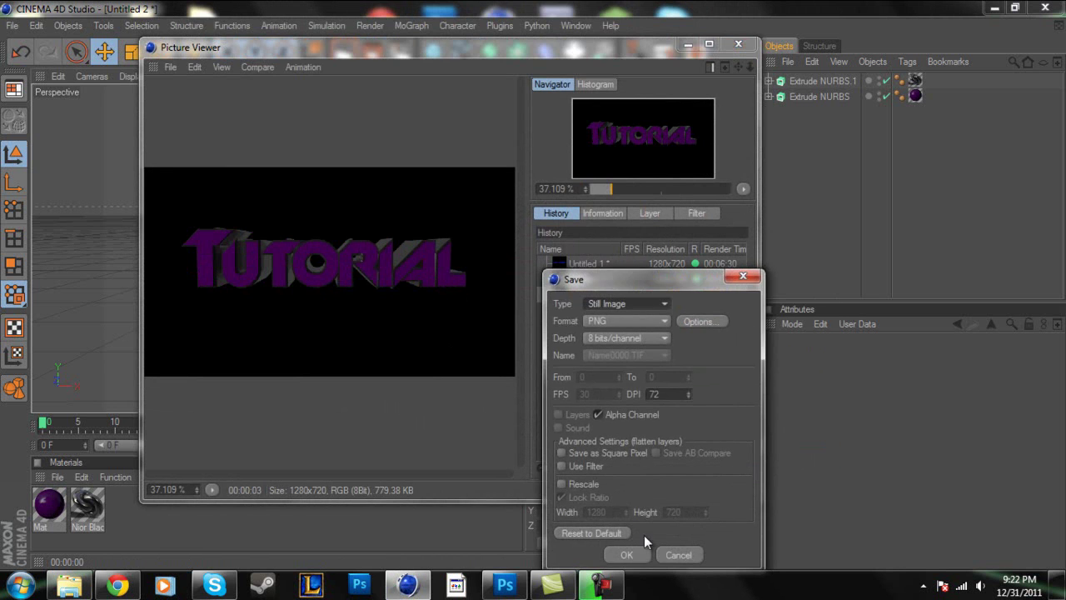
{"action": "left_click", "coordinate": [627, 554]}
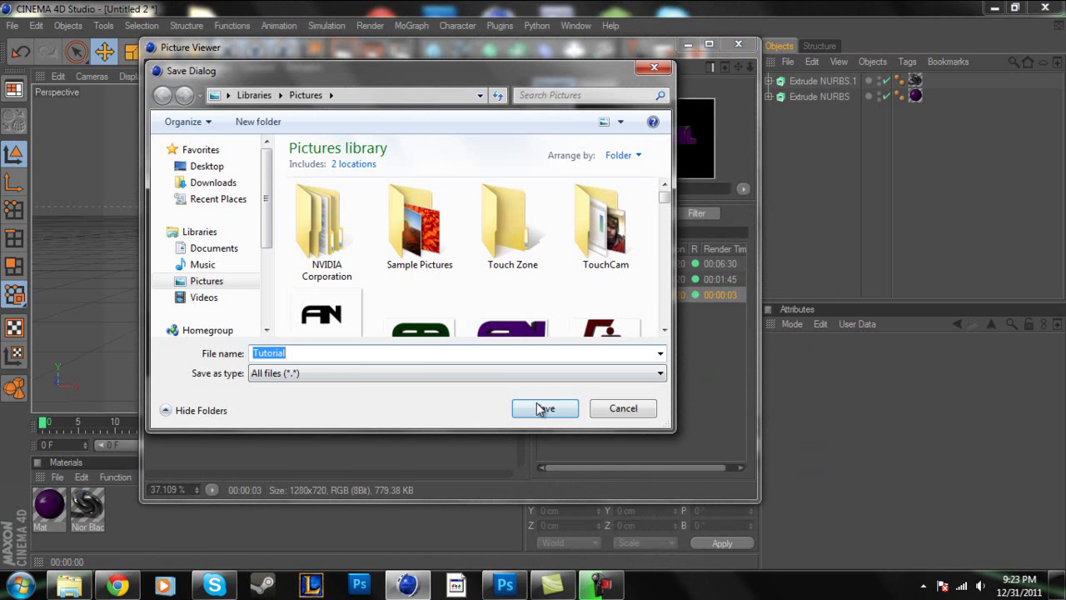
{"action": "left_click", "coordinate": [542, 409]}
{"action": "left_click", "coordinate": [637, 298]}
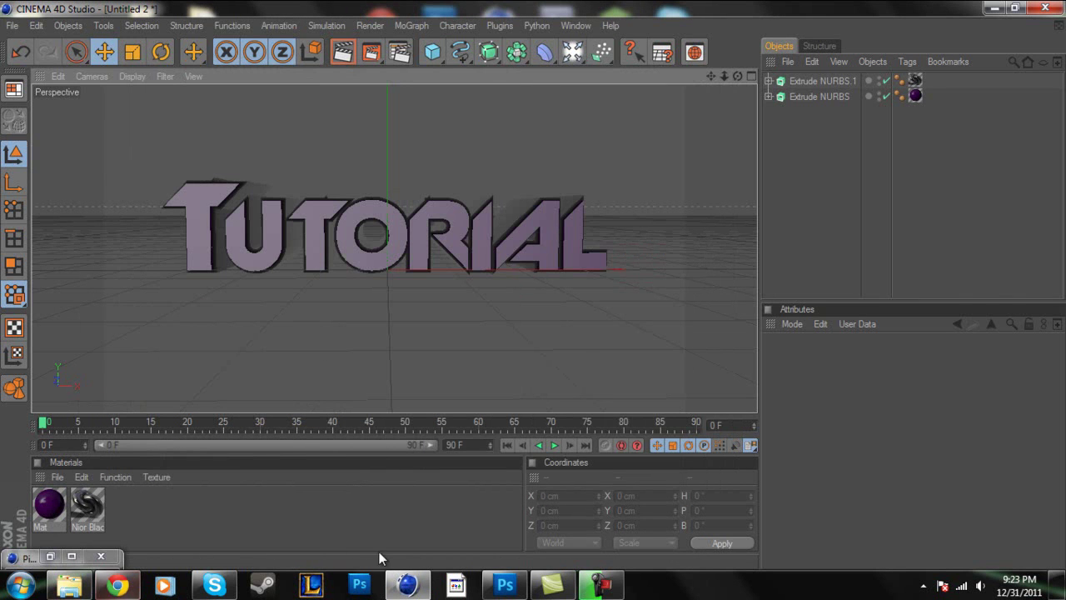
Step: Switch to Photoshop and create a new blank document with a transparent background
{"action": "left_click", "coordinate": [504, 585]}
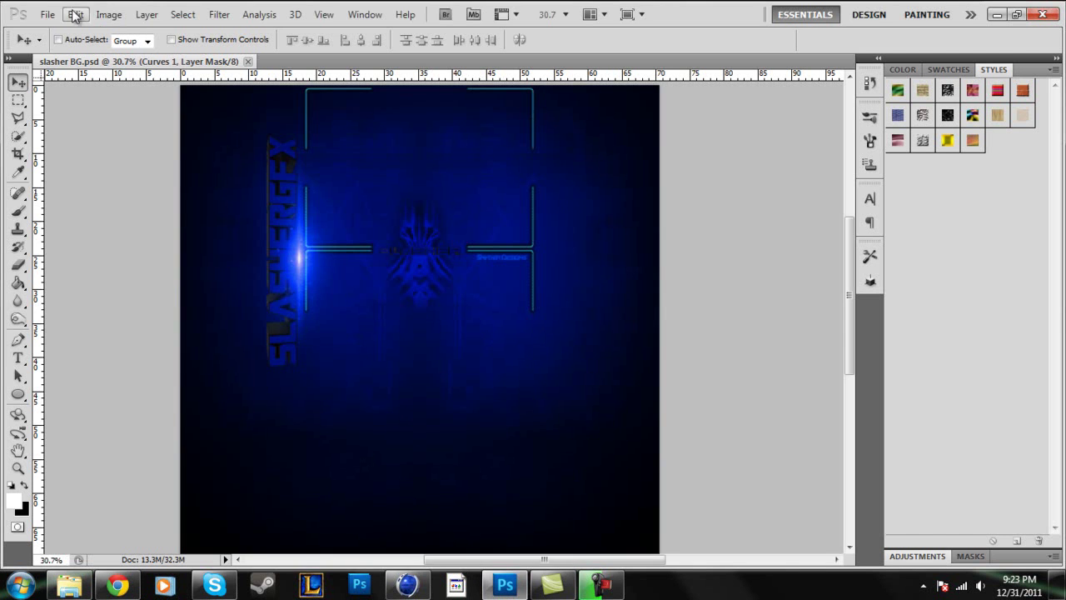
{"action": "left_click", "coordinate": [48, 14]}
{"action": "left_click", "coordinate": [463, 195]}
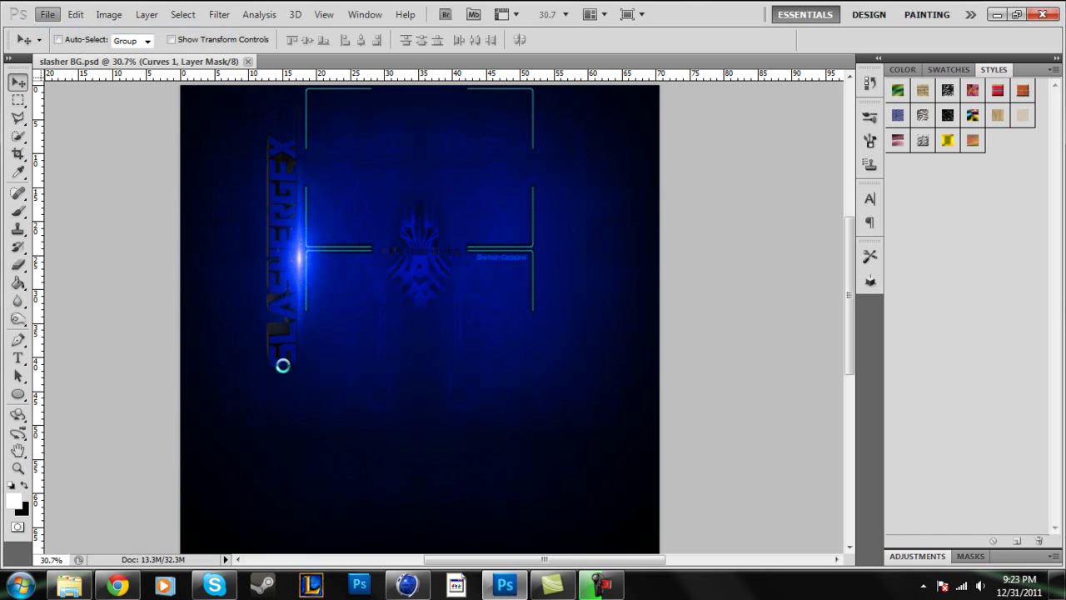
{"action": "left_click", "coordinate": [759, 173]}
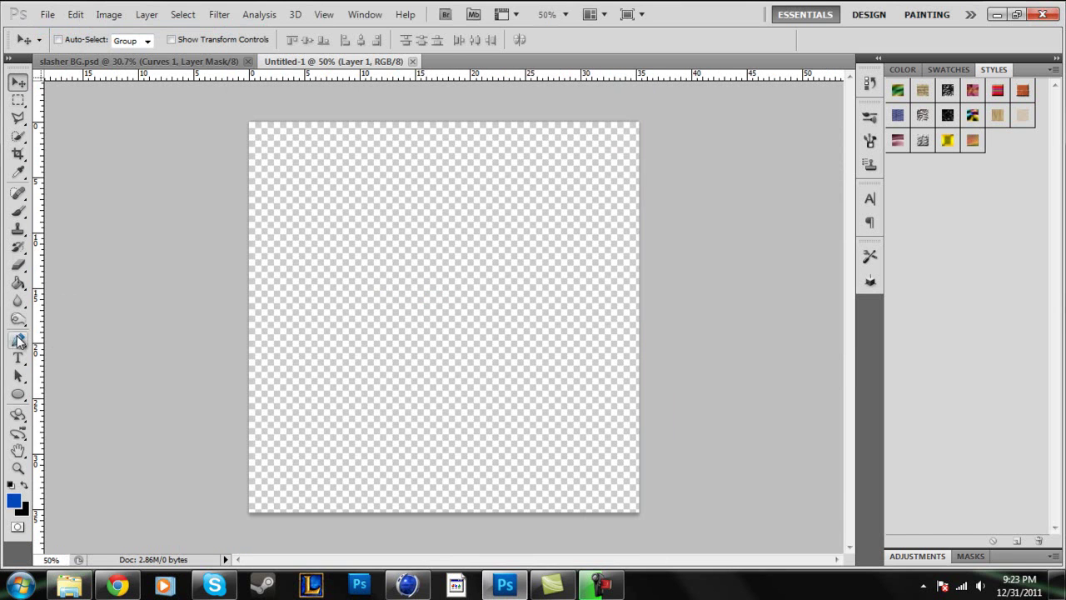
Step: Show the document's layers and fill Layer 1 with the blue foreground color using the Paint Bucket
{"action": "left_click", "coordinate": [19, 282]}
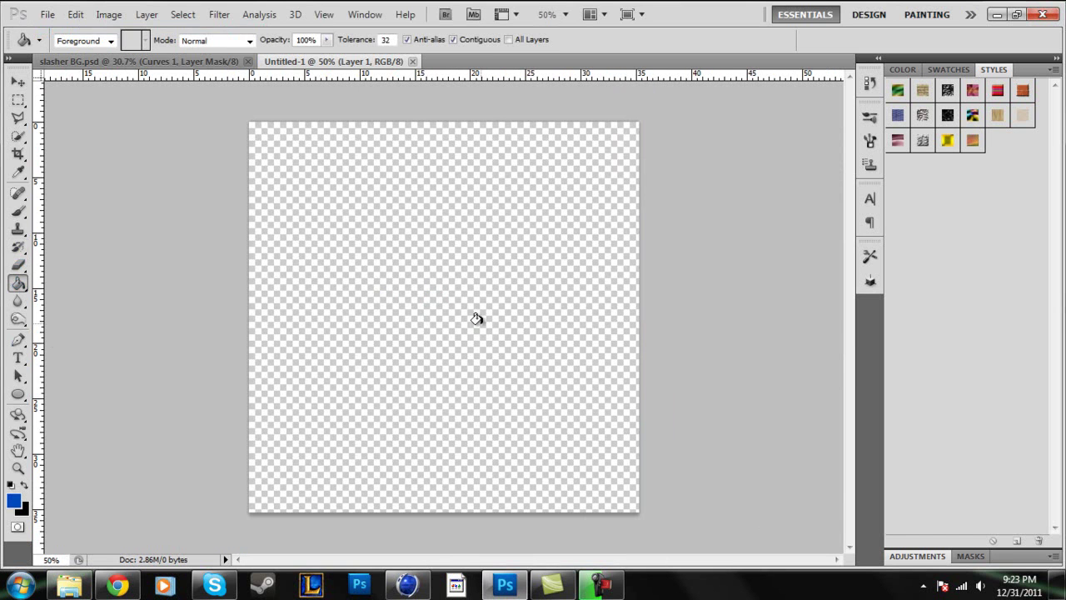
{"action": "left_click", "coordinate": [367, 15]}
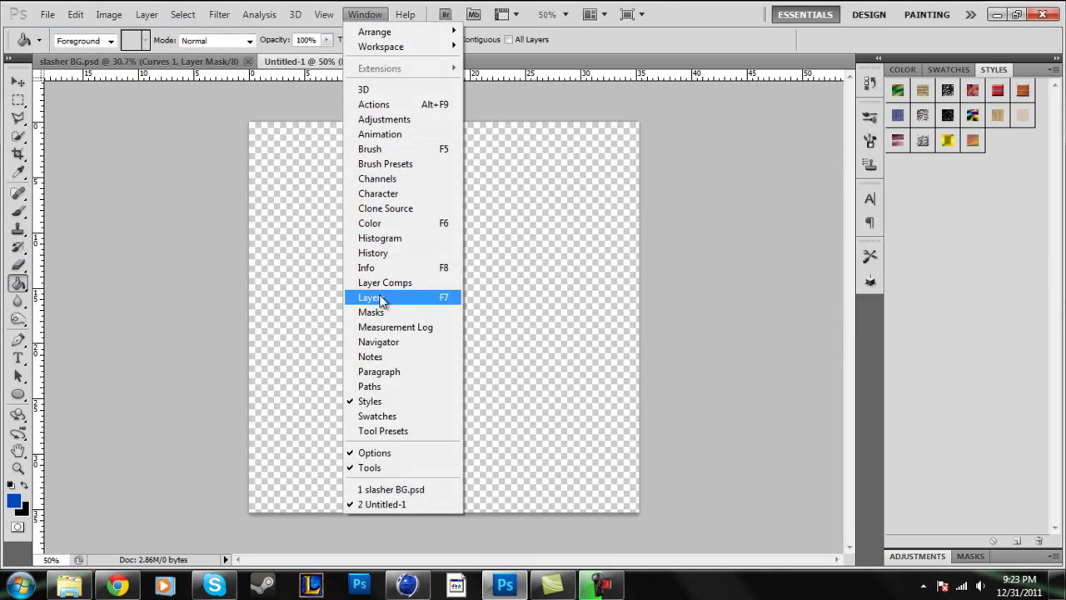
{"action": "left_click", "coordinate": [413, 297]}
{"action": "left_click", "coordinate": [322, 352]}
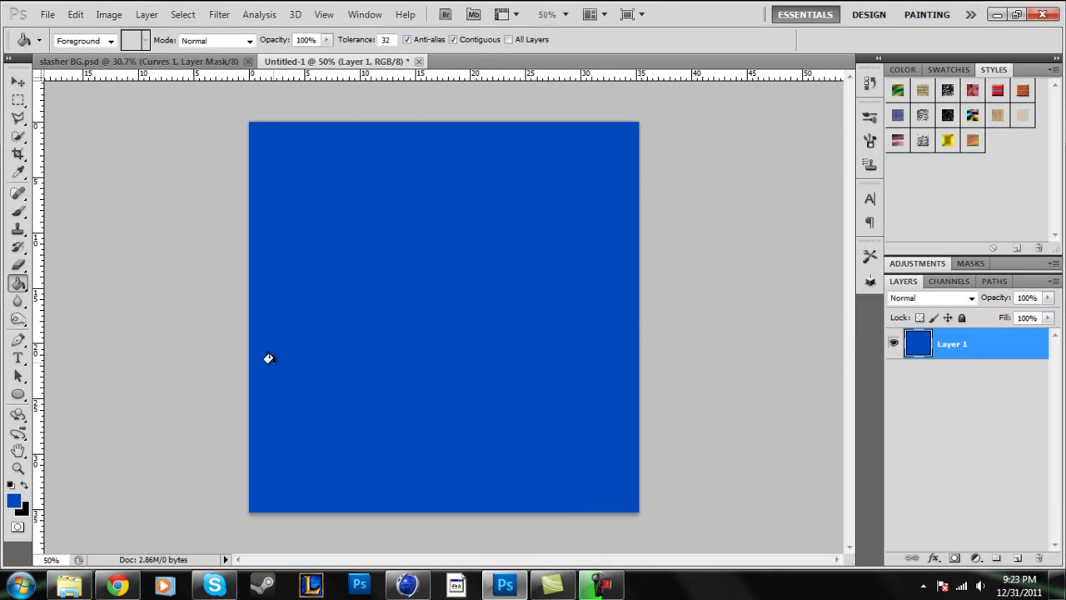
{"action": "left_click", "coordinate": [47, 15]}
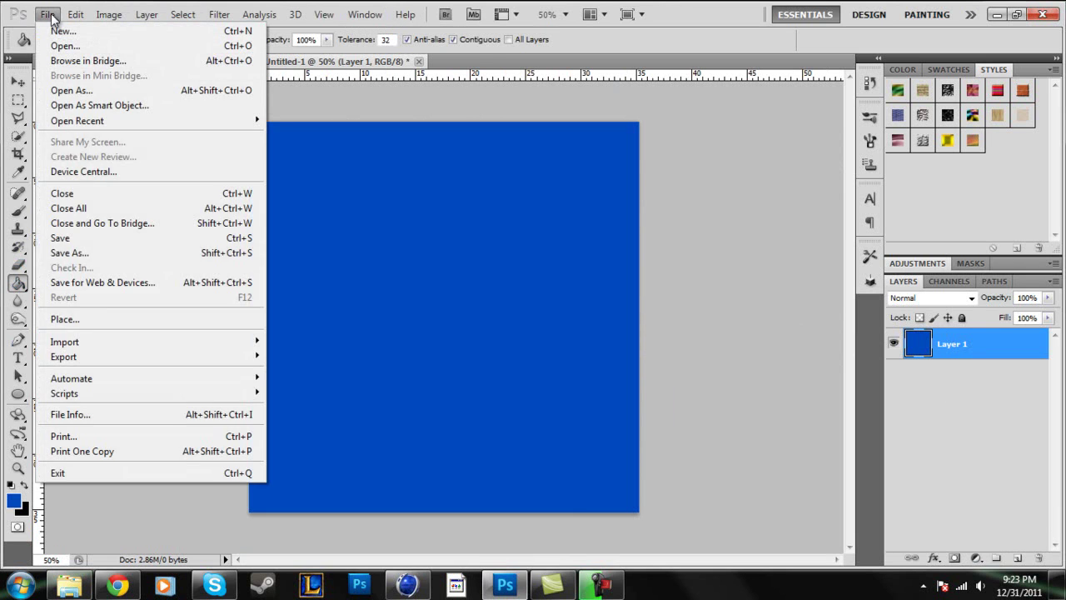
{"action": "left_click", "coordinate": [67, 319]}
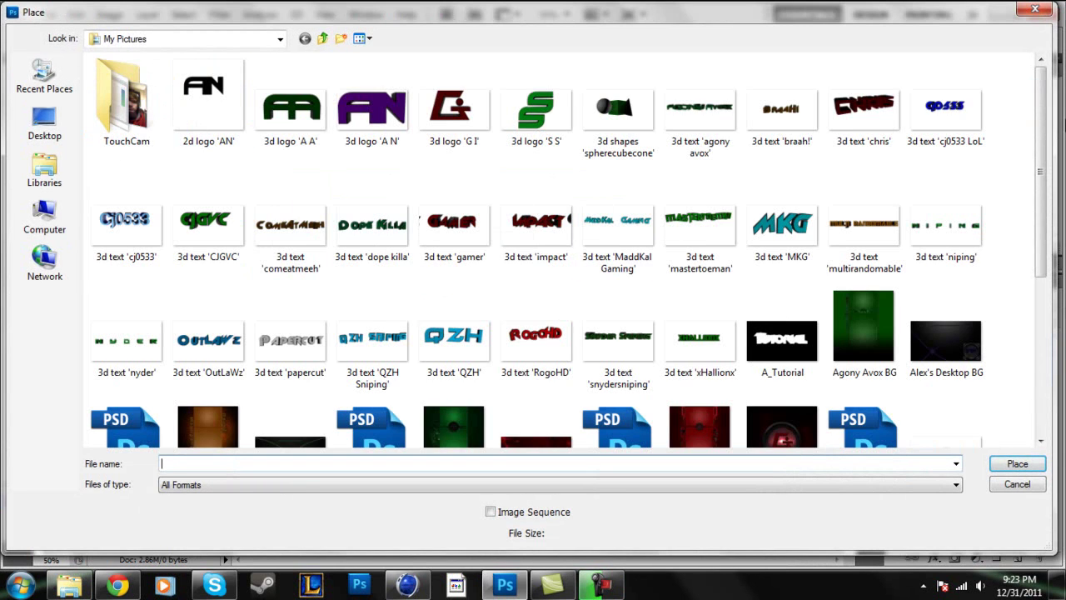
{"action": "scroll", "coordinate": [1017, 270], "scroll_direction": "down", "scroll_amount": 3}
{"action": "scroll", "coordinate": [1017, 283], "scroll_direction": "down", "scroll_amount": 1}
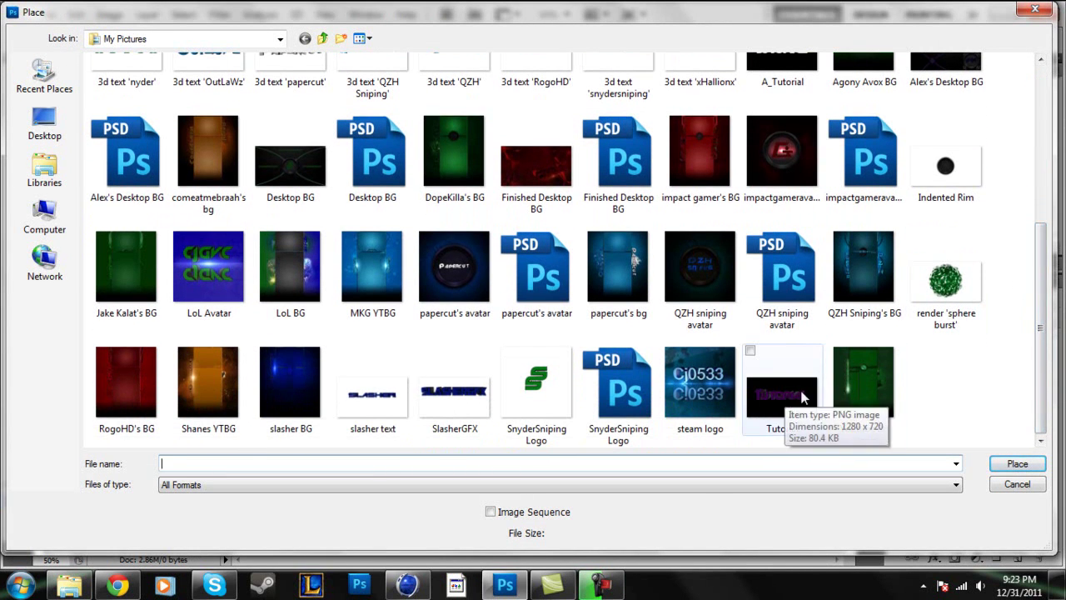
{"action": "left_click", "coordinate": [1034, 9]}
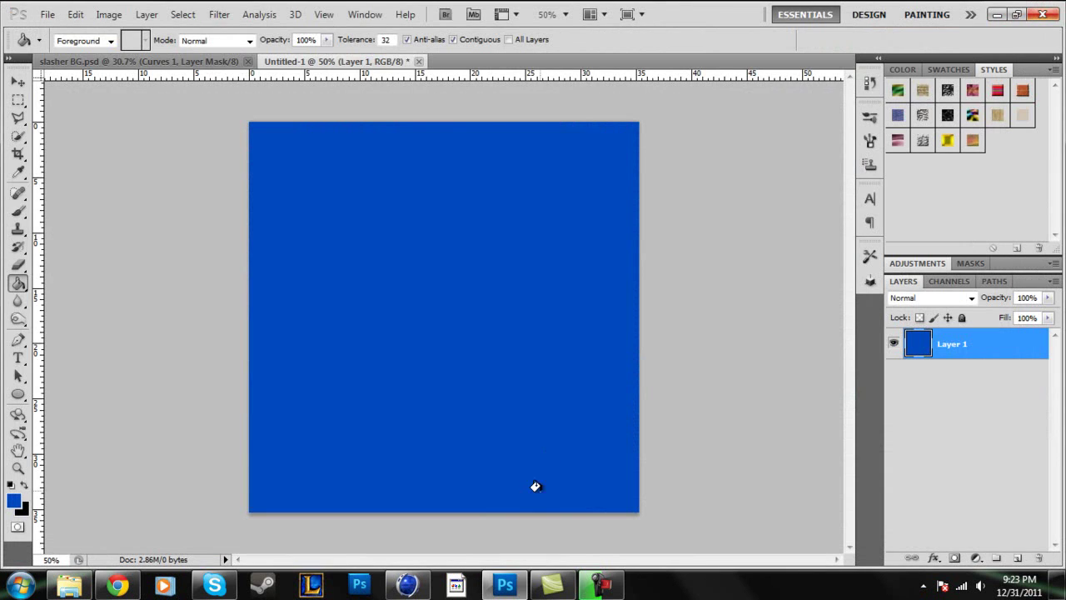
Step: Switch back to Cinema 4D and save the Tutorial.png render again as Tutorial in the Pictures library, replacing the existing file
{"action": "left_click", "coordinate": [421, 588]}
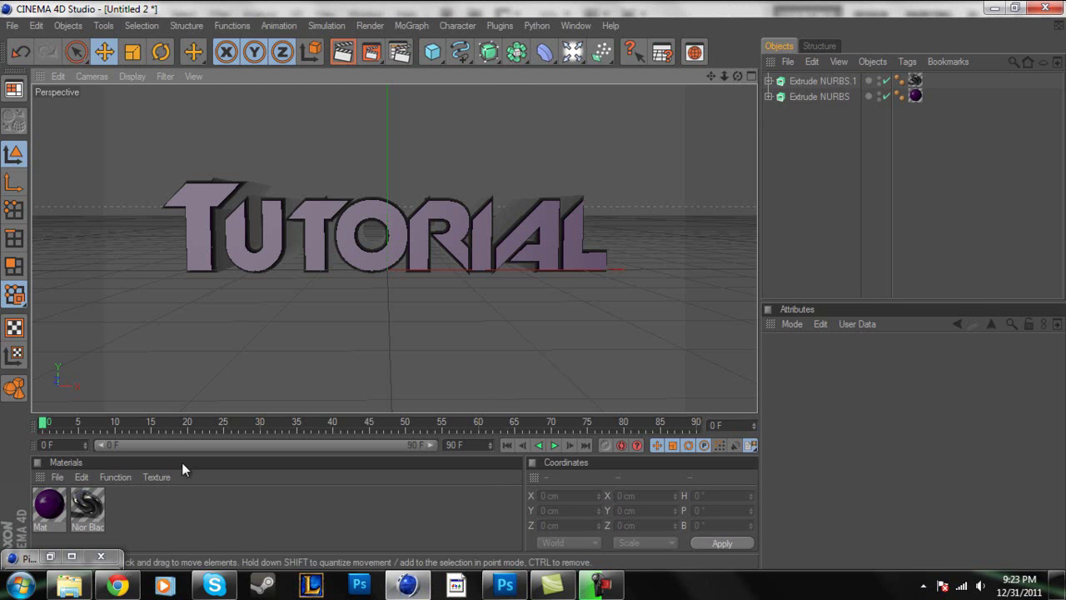
{"action": "left_click", "coordinate": [50, 557]}
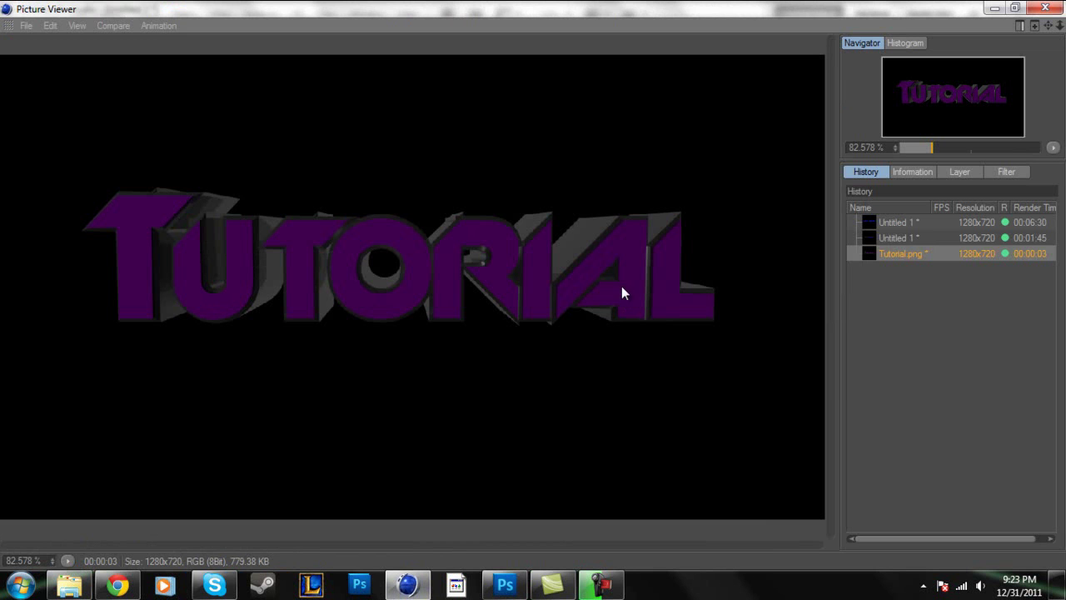
{"action": "right_click", "coordinate": [901, 254]}
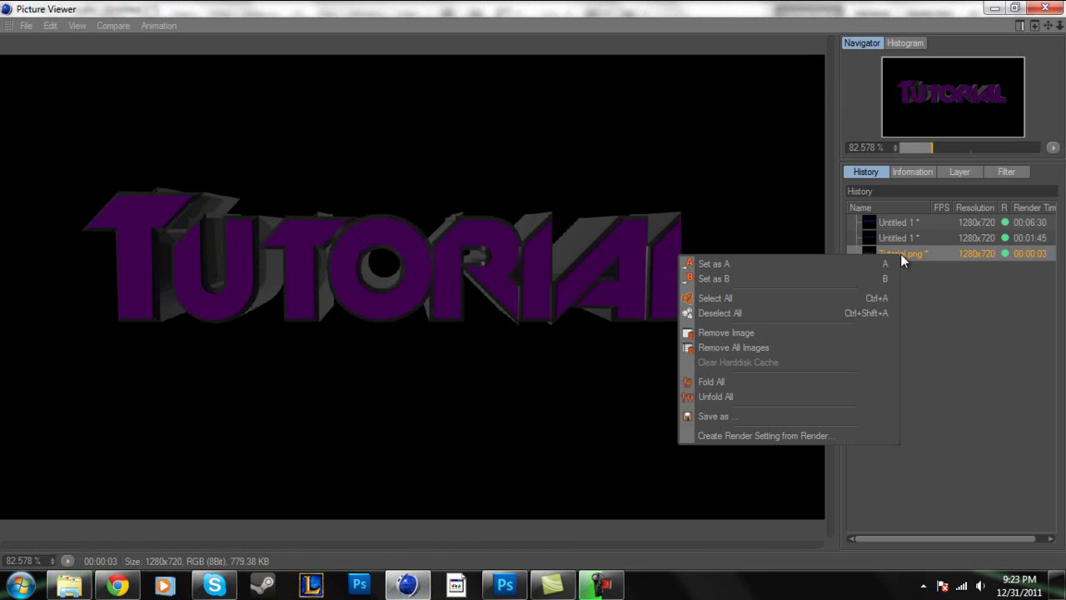
{"action": "left_click", "coordinate": [725, 416]}
{"action": "left_click", "coordinate": [693, 545]}
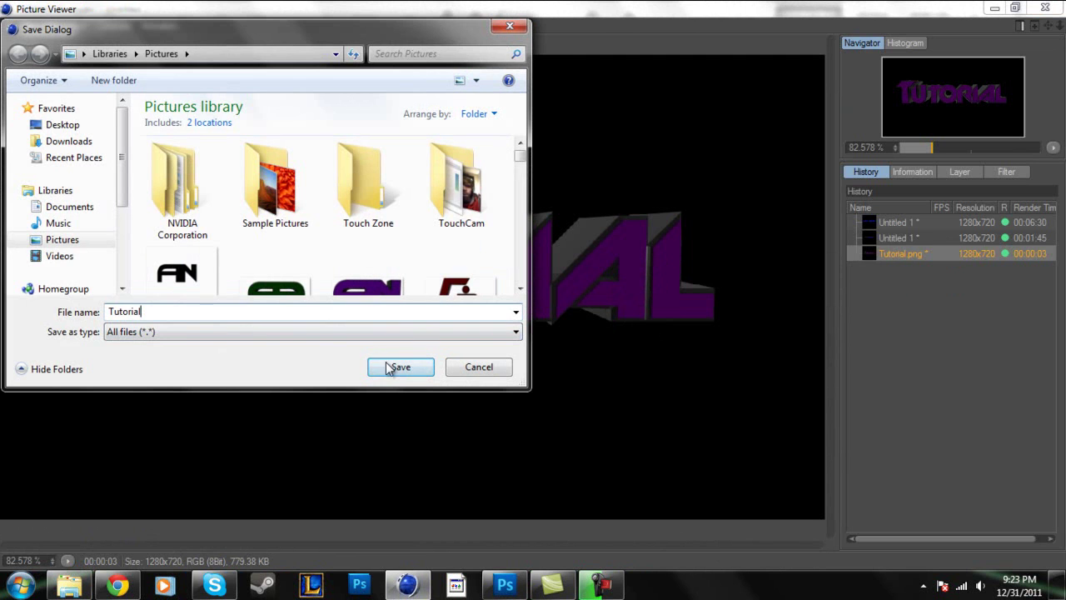
{"action": "left_click", "coordinate": [391, 366]}
{"action": "left_click", "coordinate": [583, 296]}
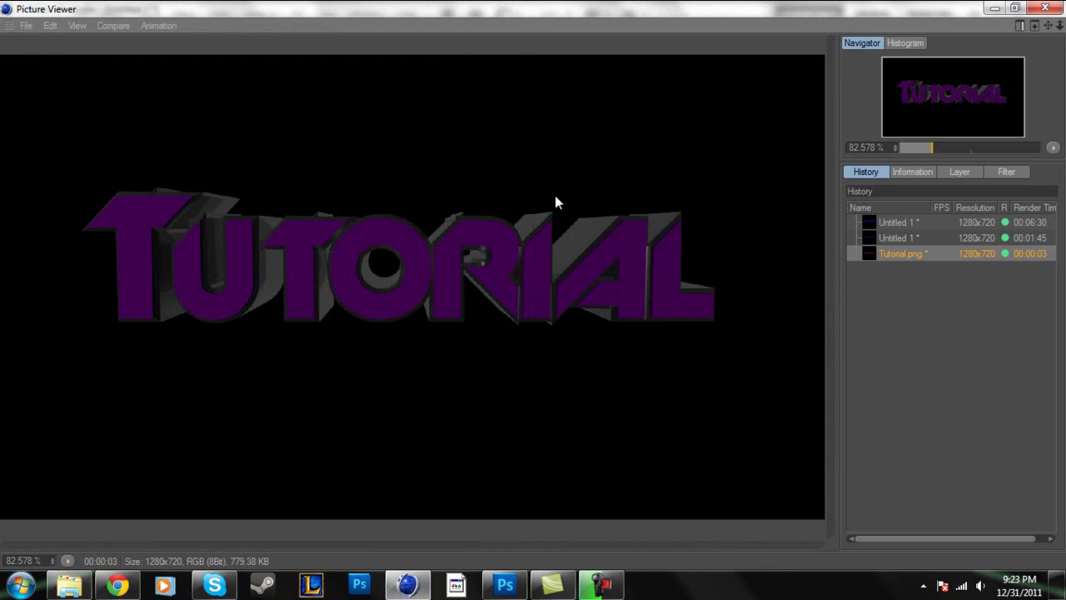
Step: Switch to Photoshop and place the Tutorial image from My Pictures above Layer 1, scaled down to about 58%
{"action": "left_click", "coordinate": [995, 7]}
{"action": "left_click", "coordinate": [502, 586]}
{"action": "left_click", "coordinate": [47, 14]}
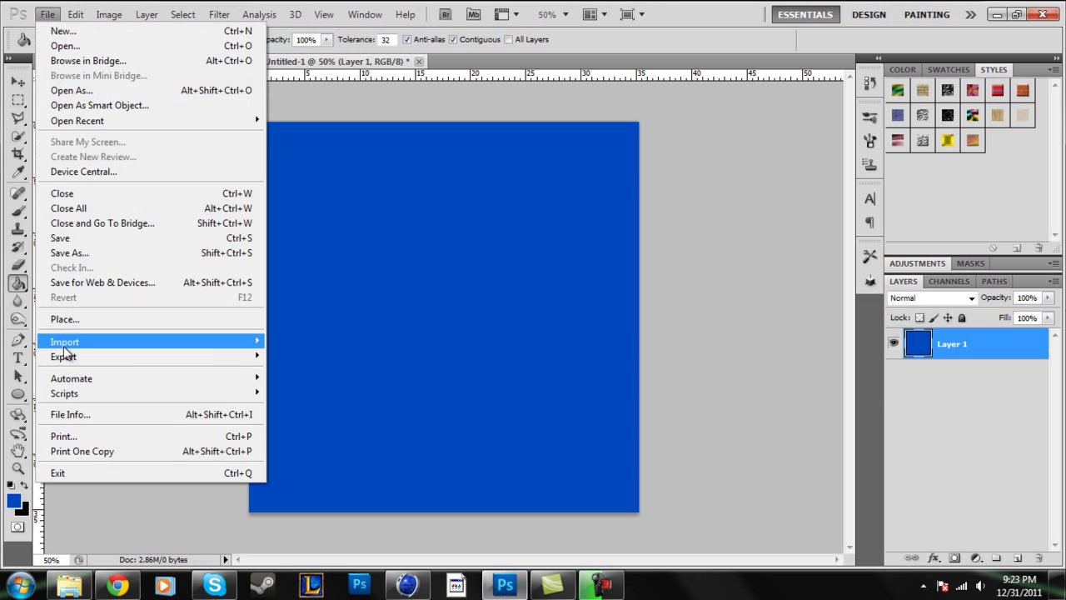
{"action": "left_click", "coordinate": [65, 319]}
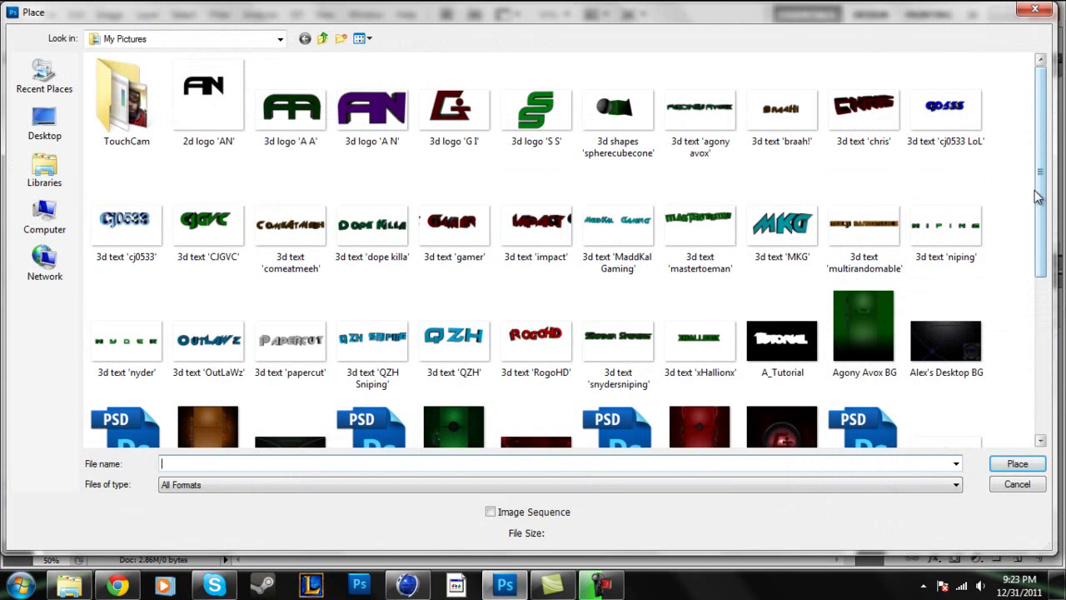
{"action": "scroll", "coordinate": [1004, 393], "scroll_direction": "down", "scroll_amount": 3}
{"action": "double_click", "coordinate": [783, 387]}
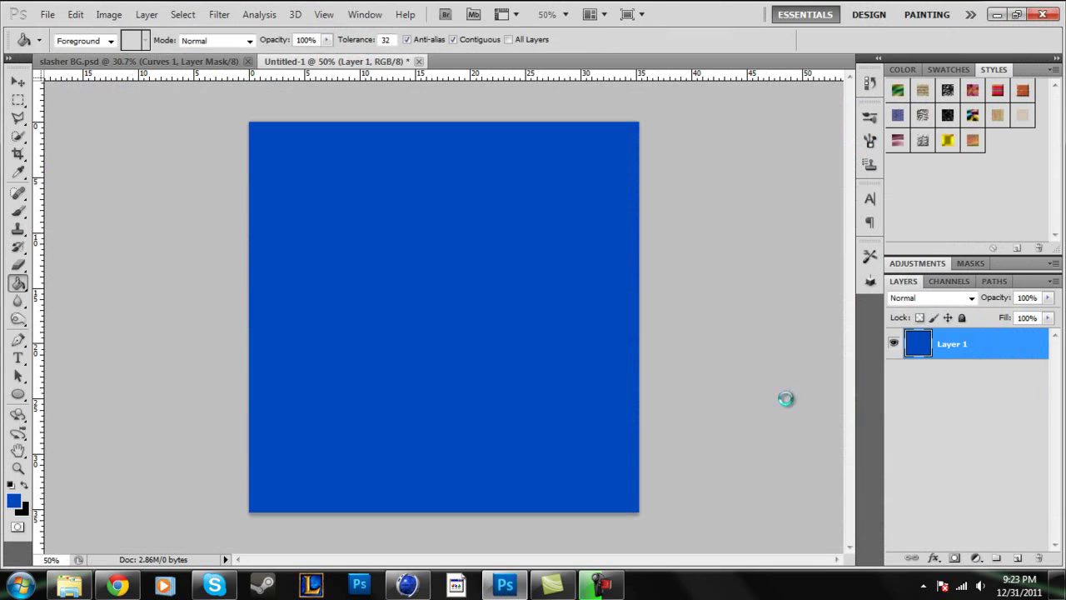
{"action": "mouse_move", "coordinate": [542, 316]}
{"action": "left_mouse_down"}
{"action": "mouse_move", "coordinate": [511, 241]}
{"action": "mouse_move", "coordinate": [552, 340]}
{"action": "mouse_move", "coordinate": [545, 296]}
{"action": "mouse_move", "coordinate": [553, 304]}
{"action": "left_mouse_up"}
{"action": "left_click_drag", "start_coordinate": [261, 178], "coordinate": [317, 219], "text": "alt+shift"}
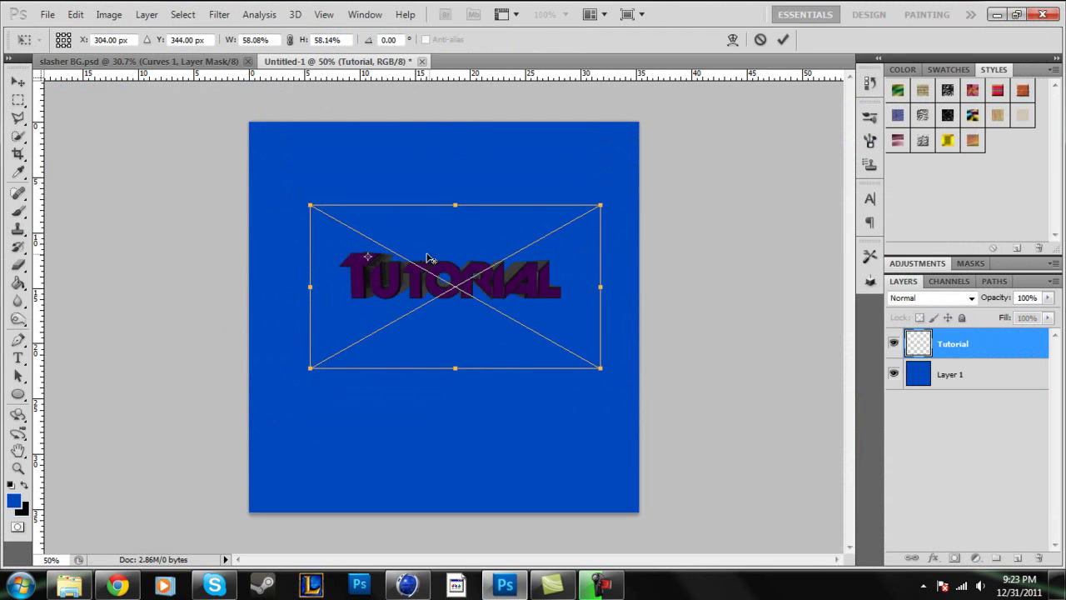
{"action": "key", "text": "g"}
{"action": "left_click", "coordinate": [537, 308]}
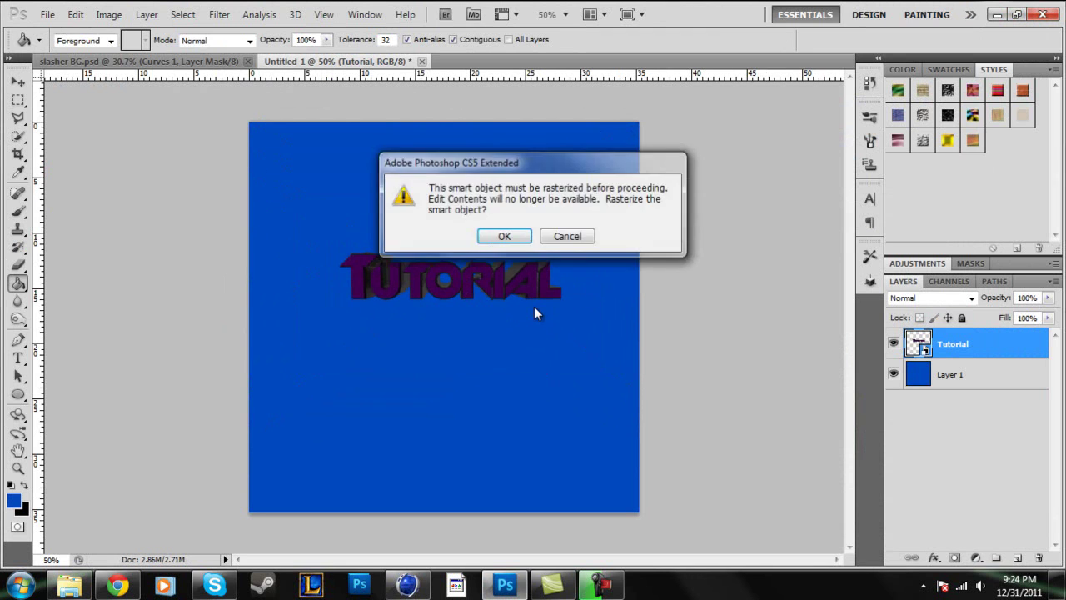
{"action": "left_click", "coordinate": [558, 240]}
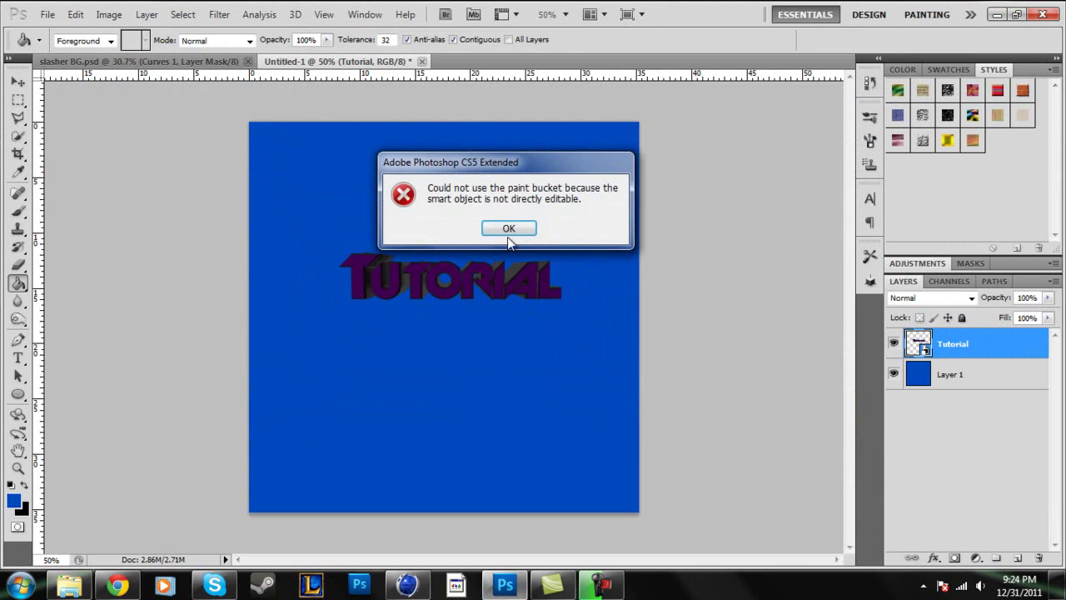
{"action": "key", "text": "Return"}
Step: Move the placed Tutorial text slightly to the right on the blue canvas, keeping the Tutorial layer selected
{"action": "left_click", "coordinate": [15, 87]}
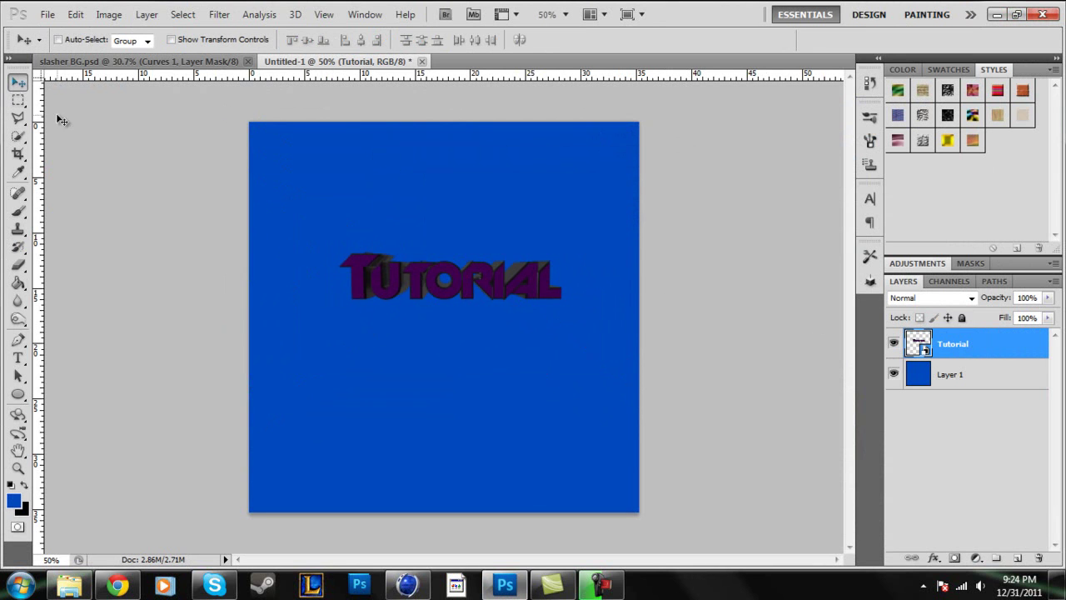
{"action": "left_click_drag", "start_coordinate": [423, 290], "coordinate": [435, 289]}
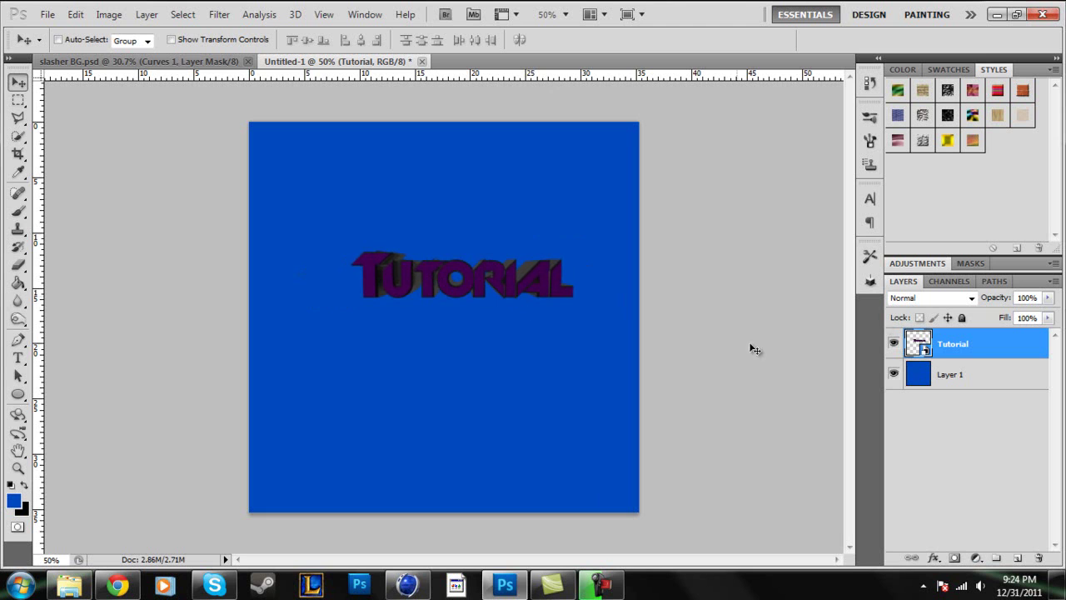
{"action": "left_click", "coordinate": [957, 385]}
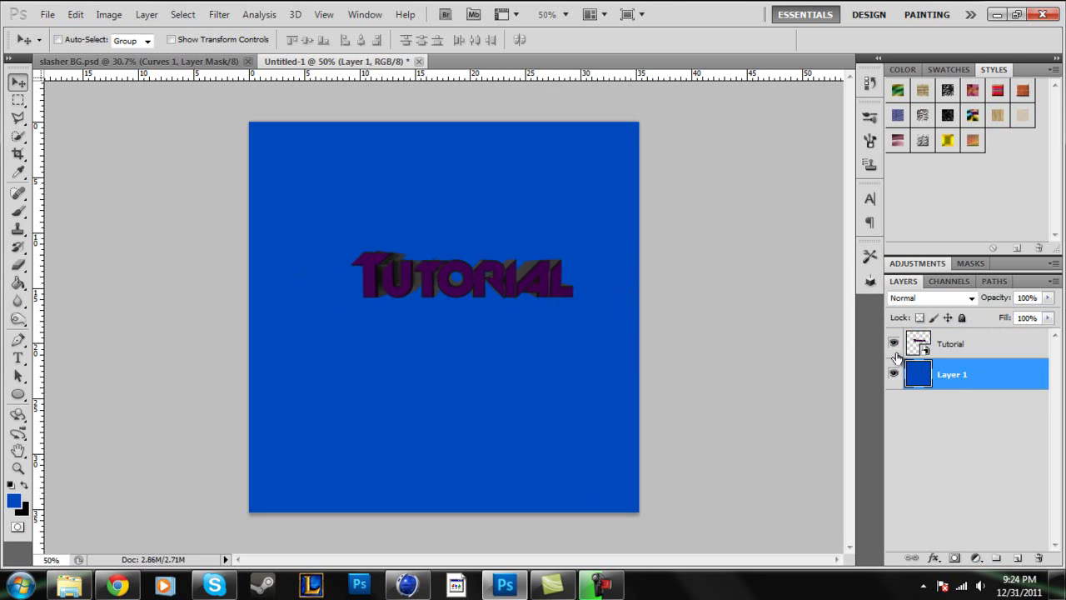
{"action": "left_click", "coordinate": [942, 351]}
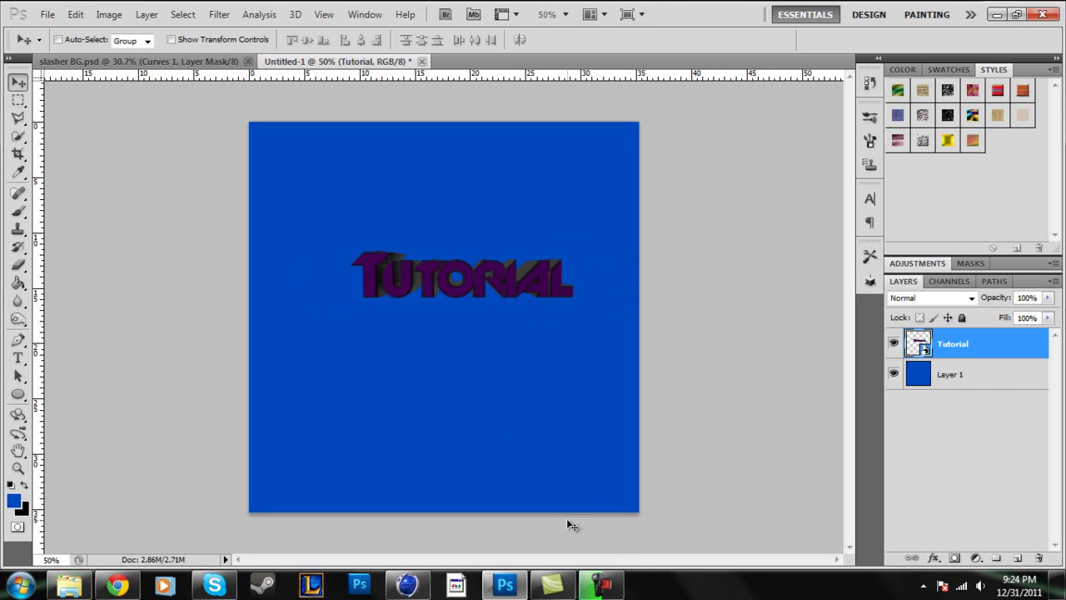